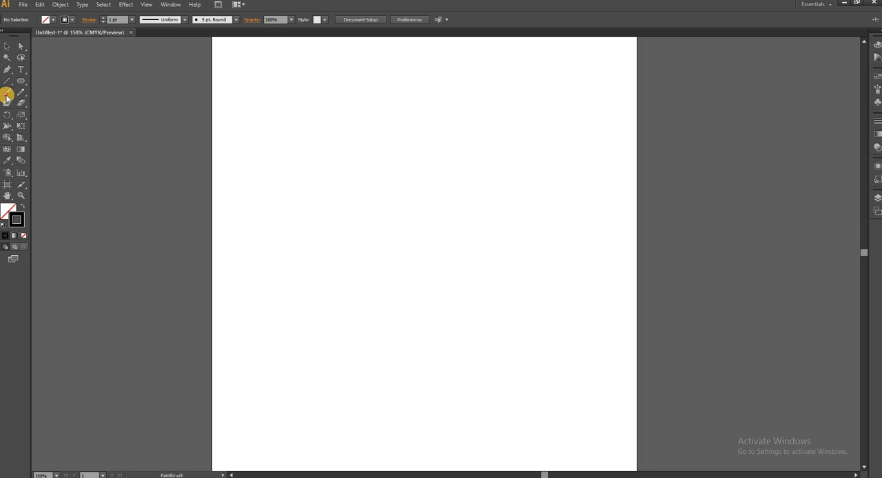
Step: Paint several freehand strokes and a long arc across the upper artboard using the Paintbrush tool and the 5 pt. Round brush
{"action": "mouse_move", "coordinate": [563, 119]}
{"action": "left_mouse_down"}
{"action": "mouse_move", "coordinate": [559, 188]}
{"action": "mouse_move", "coordinate": [525, 198]}
{"action": "left_mouse_up"}
{"action": "mouse_move", "coordinate": [516, 121]}
{"action": "left_mouse_down"}
{"action": "mouse_move", "coordinate": [490, 139]}
{"action": "mouse_move", "coordinate": [463, 223]}
{"action": "mouse_move", "coordinate": [409, 189]}
{"action": "mouse_move", "coordinate": [421, 206]}
{"action": "mouse_move", "coordinate": [359, 204]}
{"action": "left_mouse_up"}
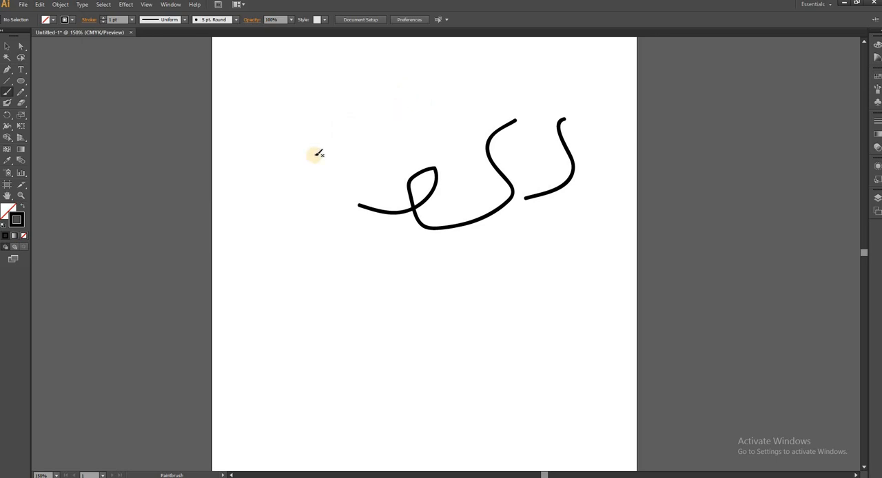
{"action": "mouse_move", "coordinate": [412, 116]}
{"action": "left_mouse_down"}
{"action": "mouse_move", "coordinate": [432, 104]}
{"action": "mouse_move", "coordinate": [352, 151]}
{"action": "left_mouse_up"}
{"action": "mouse_move", "coordinate": [303, 109]}
{"action": "left_mouse_down"}
{"action": "mouse_move", "coordinate": [345, 102]}
{"action": "mouse_move", "coordinate": [278, 151]}
{"action": "mouse_move", "coordinate": [275, 129]}
{"action": "mouse_move", "coordinate": [315, 138]}
{"action": "left_mouse_up"}
{"action": "left_click", "coordinate": [348, 121]}
{"action": "left_click_drag", "start_coordinate": [268, 101], "coordinate": [289, 85]}
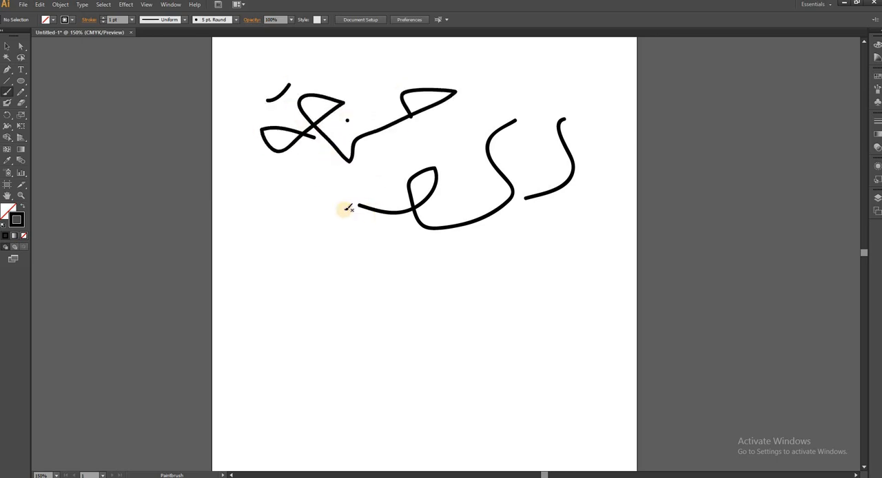
{"action": "mouse_move", "coordinate": [309, 216]}
{"action": "left_mouse_down"}
{"action": "mouse_move", "coordinate": [343, 169]}
{"action": "mouse_move", "coordinate": [567, 81]}
{"action": "left_mouse_up"}
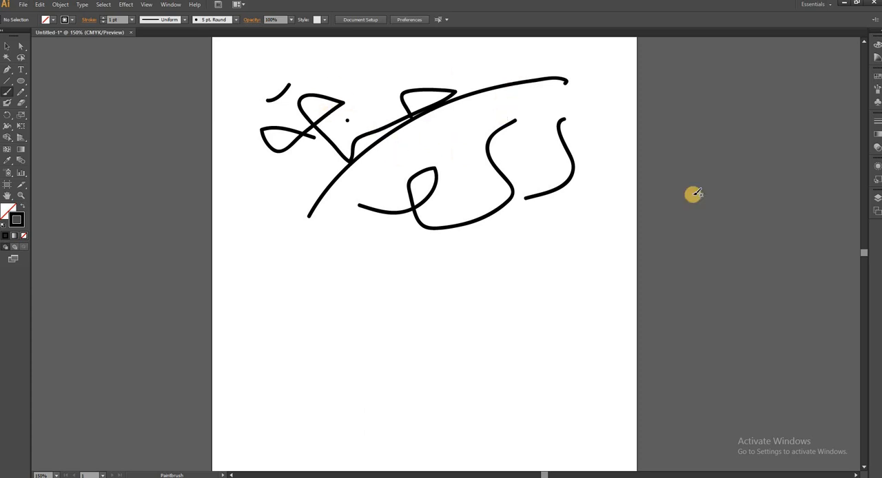
Step: Paint five freehand curves across the artboard with the Charcoal - Feather brush
{"action": "left_click", "coordinate": [877, 88]}
{"action": "left_click", "coordinate": [789, 114]}
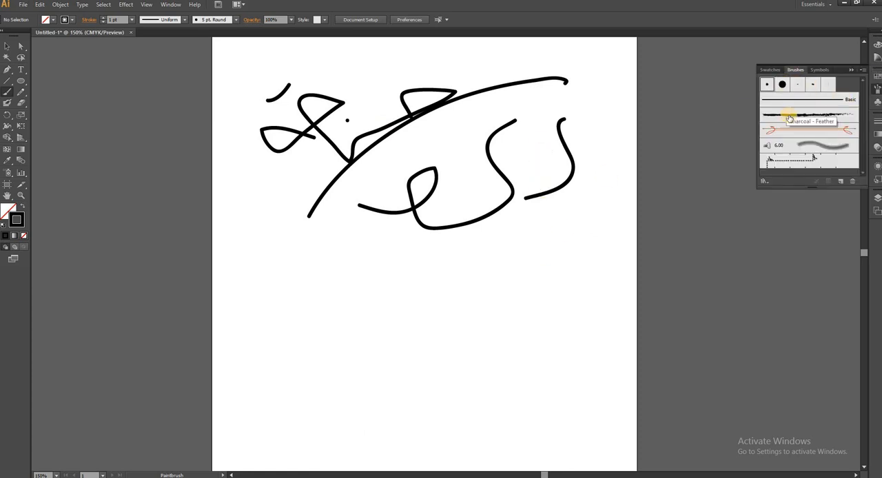
{"action": "mouse_move", "coordinate": [586, 210]}
{"action": "left_mouse_down"}
{"action": "mouse_move", "coordinate": [469, 355]}
{"action": "mouse_move", "coordinate": [366, 371]}
{"action": "left_mouse_up"}
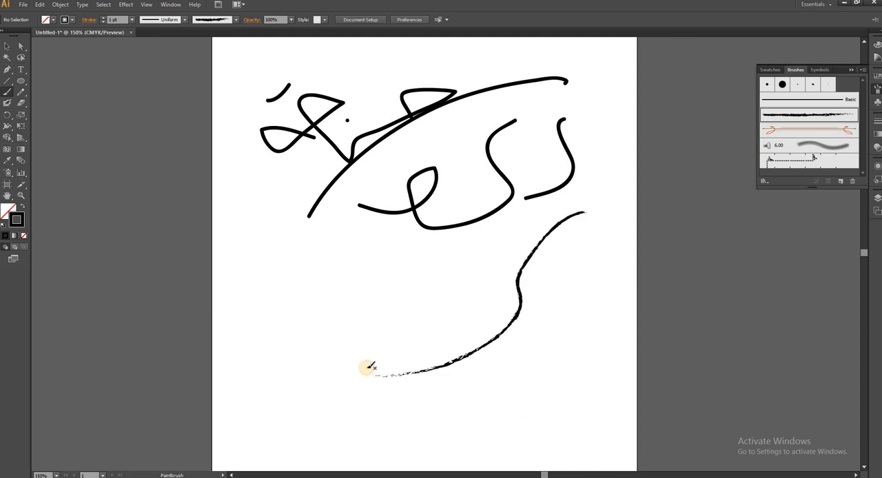
{"action": "mouse_move", "coordinate": [447, 267]}
{"action": "left_mouse_down"}
{"action": "mouse_move", "coordinate": [404, 282]}
{"action": "mouse_move", "coordinate": [337, 362]}
{"action": "left_mouse_up"}
{"action": "left_click_drag", "start_coordinate": [334, 251], "coordinate": [314, 217]}
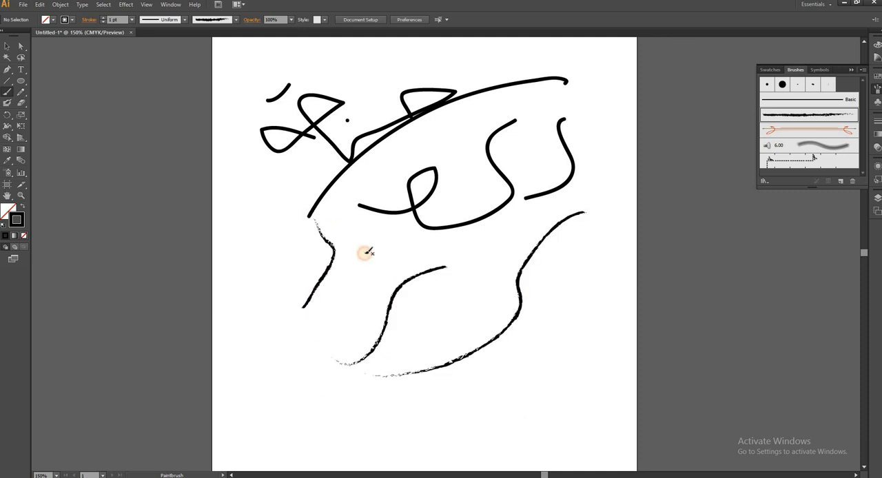
{"action": "mouse_move", "coordinate": [377, 272]}
{"action": "left_mouse_down"}
{"action": "mouse_move", "coordinate": [298, 237]}
{"action": "mouse_move", "coordinate": [242, 178]}
{"action": "left_mouse_up"}
{"action": "left_click_drag", "start_coordinate": [281, 189], "coordinate": [384, 76]}
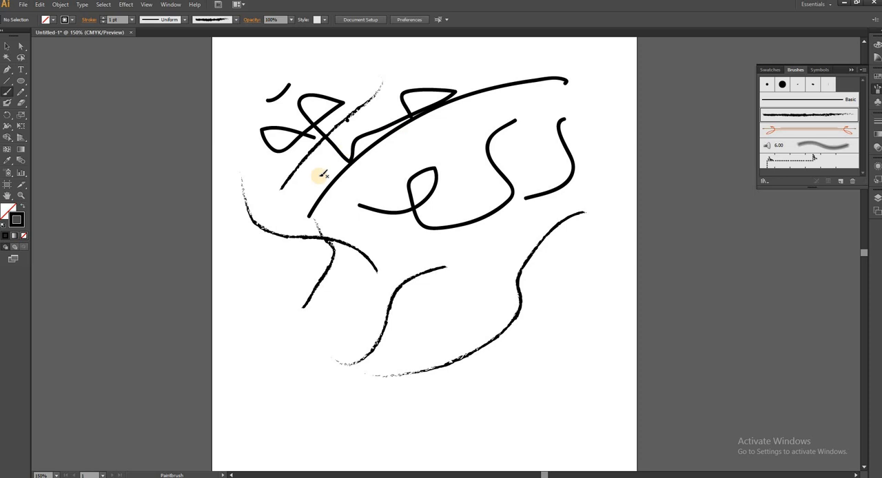
Step: Delete all the painted strokes from the artboard
{"action": "key", "text": "v"}
{"action": "key", "text": "ctrl+a"}
{"action": "key", "text": "Delete"}
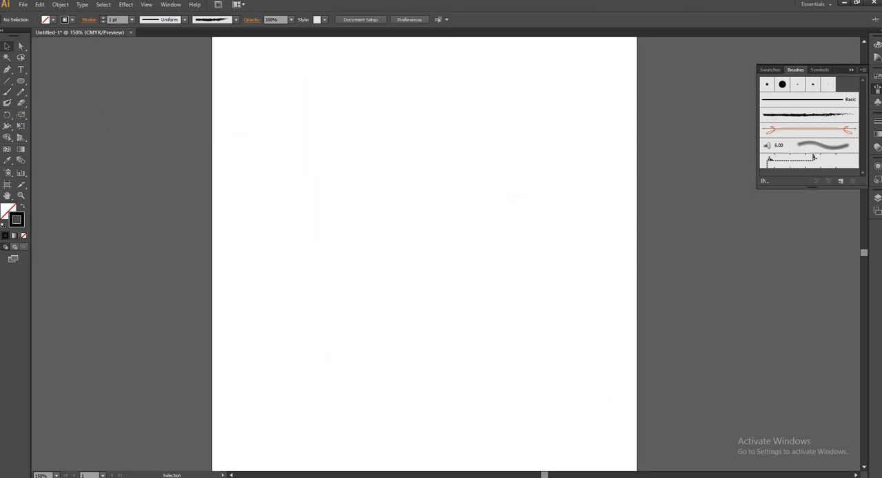
Step: Draw three freehand paths with the Pencil tool and apply the Charcoal - Feather brush to the S-shaped one
{"action": "left_click", "coordinate": [21, 92]}
{"action": "left_click_drag", "start_coordinate": [322, 187], "coordinate": [417, 147]}
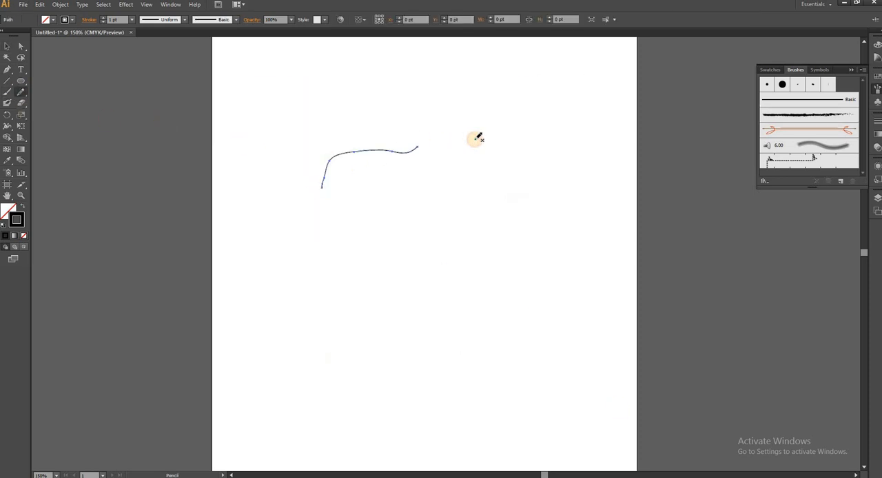
{"action": "mouse_move", "coordinate": [476, 139]}
{"action": "left_mouse_down"}
{"action": "mouse_move", "coordinate": [484, 219]}
{"action": "mouse_move", "coordinate": [536, 278]}
{"action": "left_mouse_up"}
{"action": "mouse_move", "coordinate": [438, 230]}
{"action": "left_mouse_down"}
{"action": "mouse_move", "coordinate": [446, 189]}
{"action": "mouse_move", "coordinate": [435, 114]}
{"action": "mouse_move", "coordinate": [419, 104]}
{"action": "left_mouse_up"}
{"action": "left_click", "coordinate": [764, 119]}
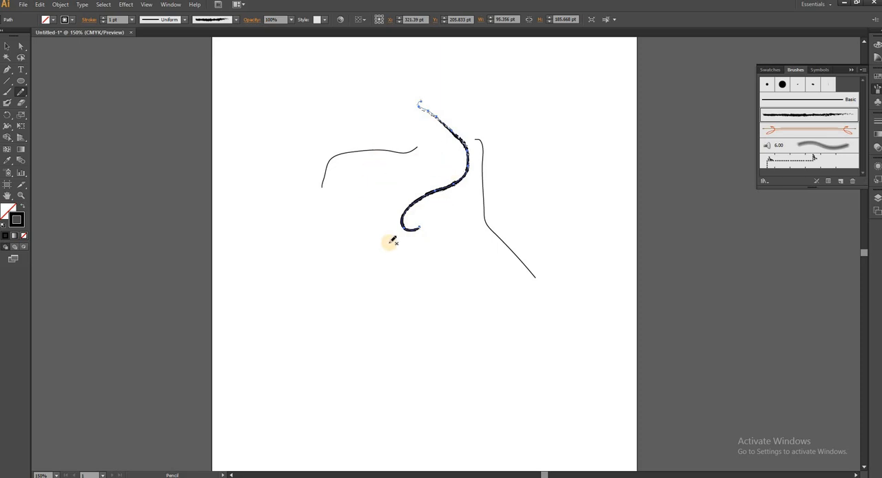
Step: Draw more freehand Pencil curves around the existing paths and apply the 6.00 bristle brush to the long outer curve
{"action": "mouse_move", "coordinate": [380, 240]}
{"action": "left_mouse_down"}
{"action": "mouse_move", "coordinate": [423, 144]}
{"action": "mouse_move", "coordinate": [388, 113]}
{"action": "mouse_move", "coordinate": [280, 239]}
{"action": "left_mouse_up"}
{"action": "left_click_drag", "start_coordinate": [465, 279], "coordinate": [500, 284]}
{"action": "left_click_drag", "start_coordinate": [581, 290], "coordinate": [485, 88]}
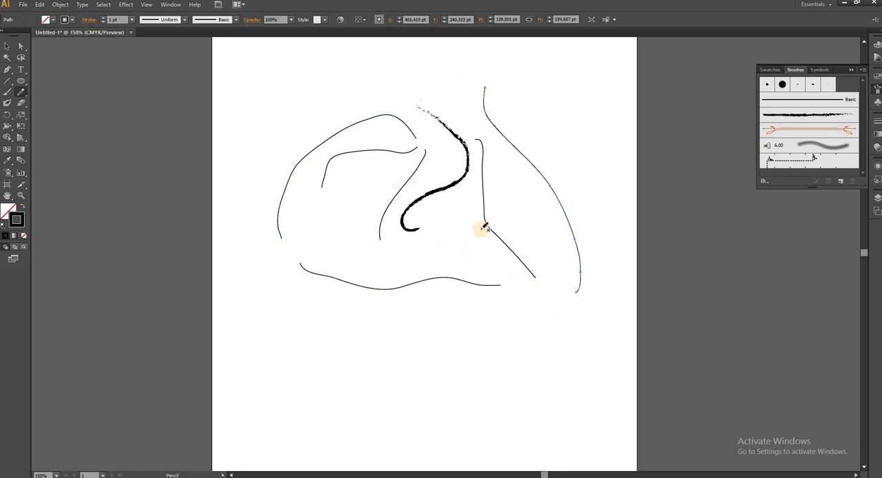
{"action": "left_click", "coordinate": [825, 146]}
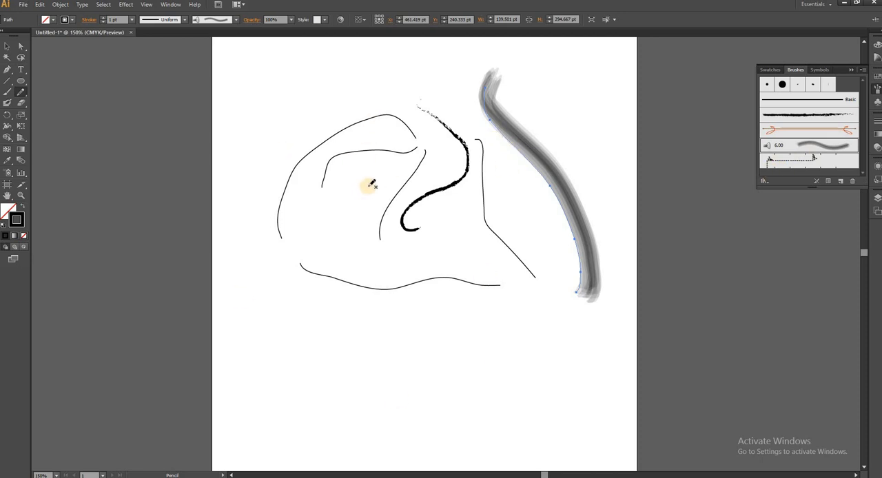
Step: Undo the brush change and all the pencil paths until the artboard is empty
{"action": "key", "text": "ctrl+z"}
{"action": "key", "text": "ctrl+z"}
{"action": "key", "text": "ctrl+z"}
{"action": "key", "text": "ctrl+z"}
{"action": "key", "text": "ctrl+z"}
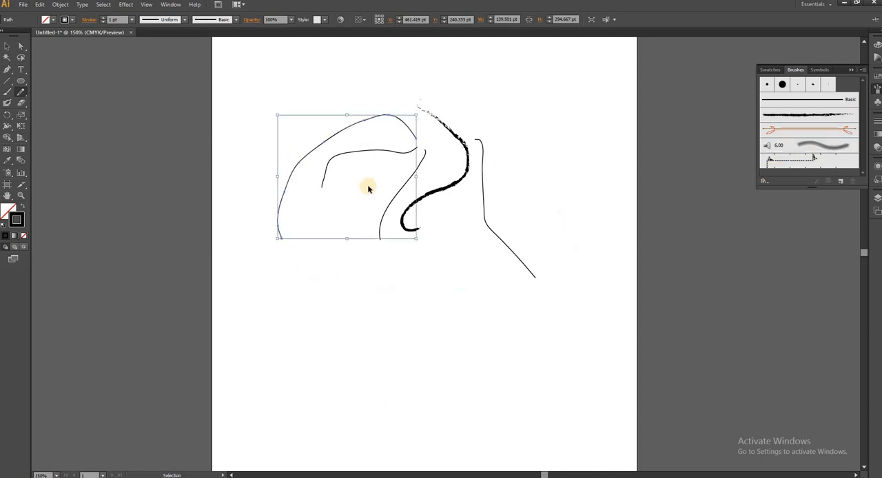
{"action": "key", "text": "ctrl+z"}
{"action": "key", "text": "ctrl+z"}
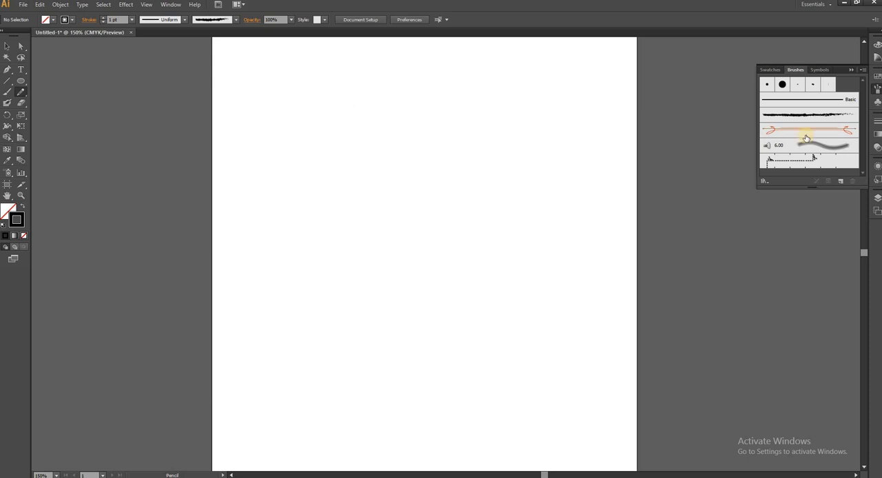
Step: Hide the set of brushes and show it again
{"action": "left_click", "coordinate": [853, 72]}
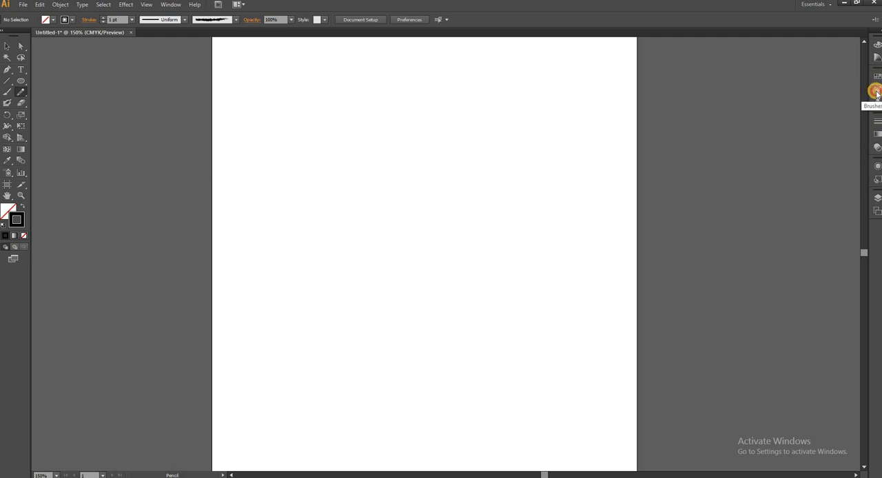
{"action": "left_click", "coordinate": [876, 92]}
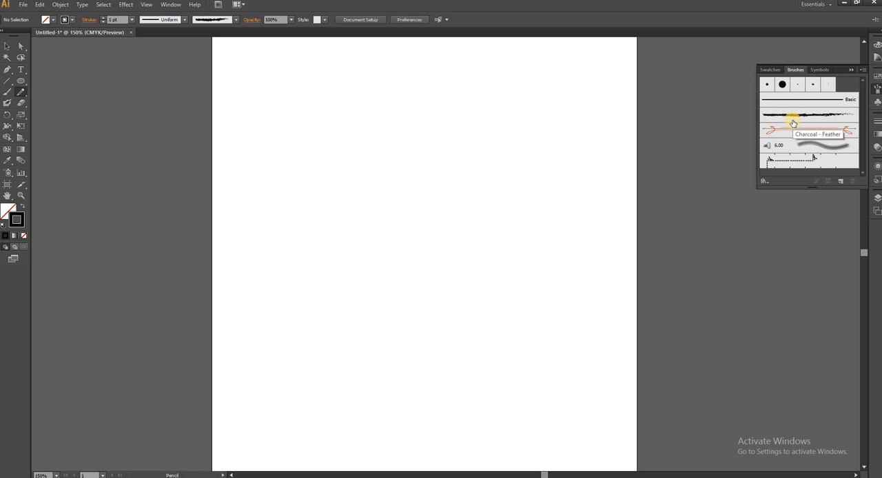
{"action": "left_click", "coordinate": [793, 122]}
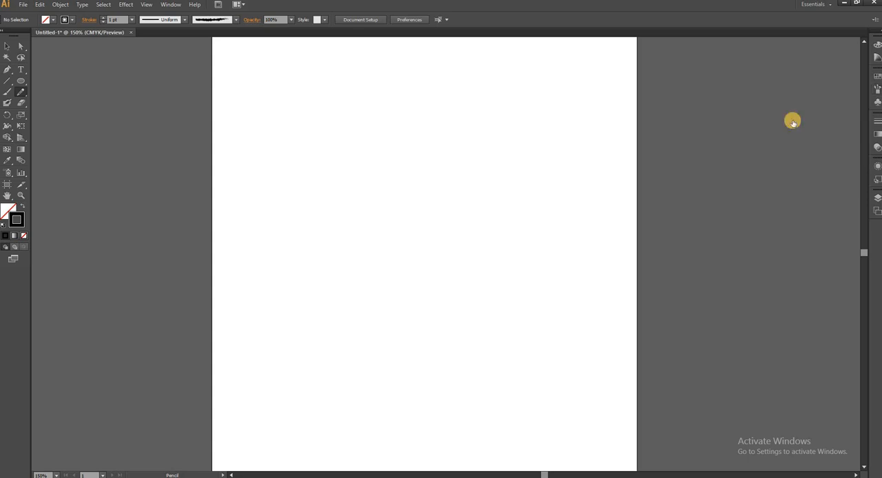
{"action": "key", "text": "F5"}
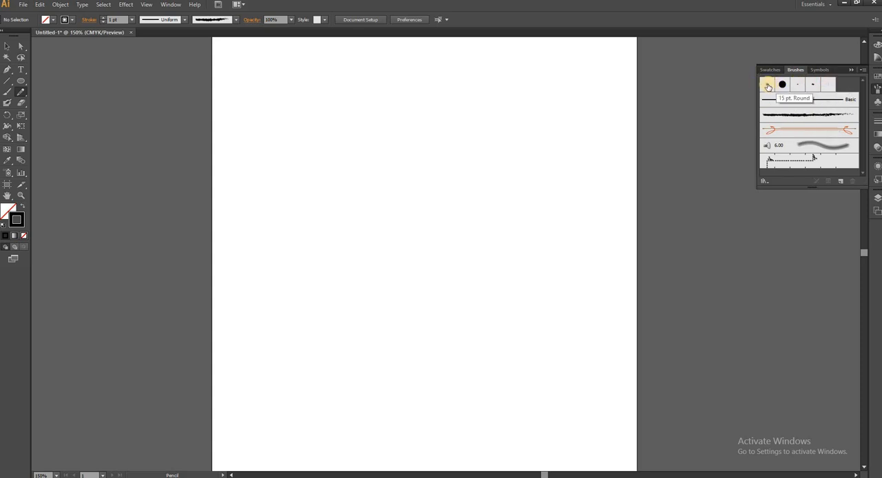
Step: Draw three curved paths on the upper artboard with the Pencil tool and apply the 15 pt. Round brush to the shortest one
{"action": "mouse_move", "coordinate": [570, 97]}
{"action": "left_mouse_down"}
{"action": "mouse_move", "coordinate": [567, 163]}
{"action": "mouse_move", "coordinate": [514, 183]}
{"action": "left_mouse_up"}
{"action": "left_click_drag", "start_coordinate": [485, 129], "coordinate": [449, 222]}
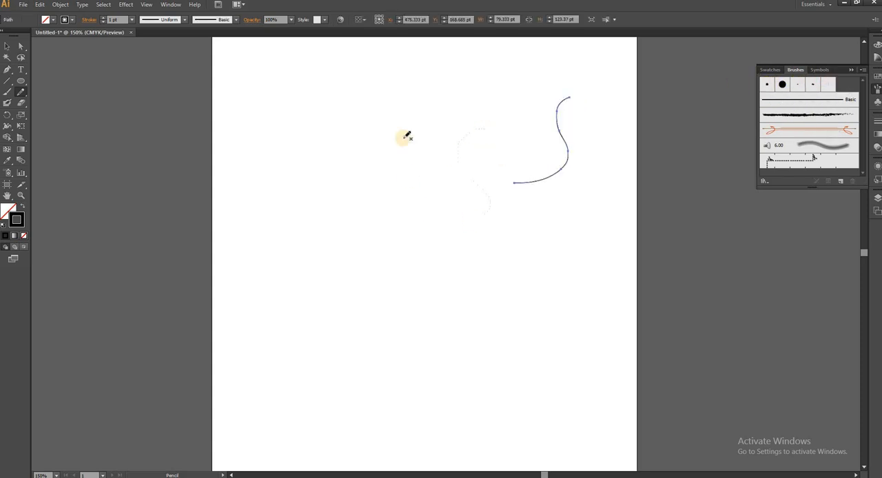
{"action": "left_click_drag", "start_coordinate": [385, 120], "coordinate": [394, 191]}
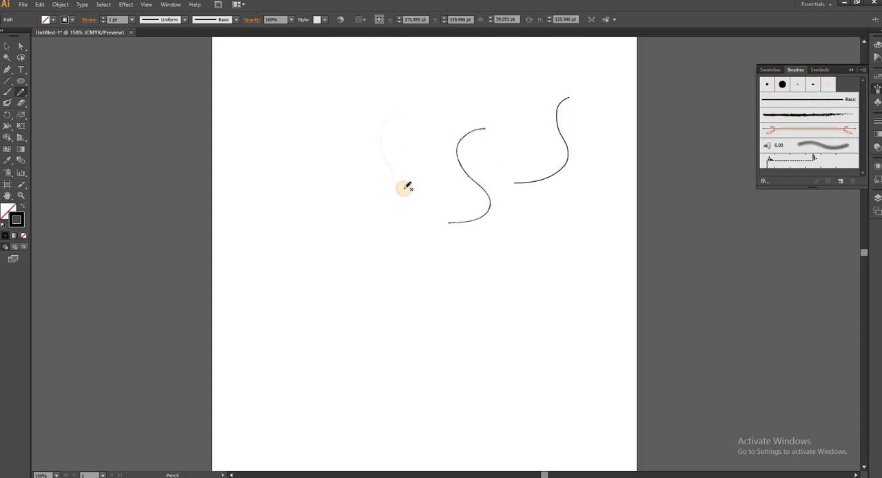
{"action": "left_click", "coordinate": [782, 84]}
Step: Draw three more Pencil curves, giving the leftmost a thicker calligraphic brush and the rightmost the 5 pt. Flat brush
{"action": "mouse_move", "coordinate": [480, 93]}
{"action": "left_mouse_down"}
{"action": "mouse_move", "coordinate": [430, 149]}
{"action": "mouse_move", "coordinate": [413, 257]}
{"action": "left_mouse_up"}
{"action": "left_click_drag", "start_coordinate": [297, 159], "coordinate": [320, 284]}
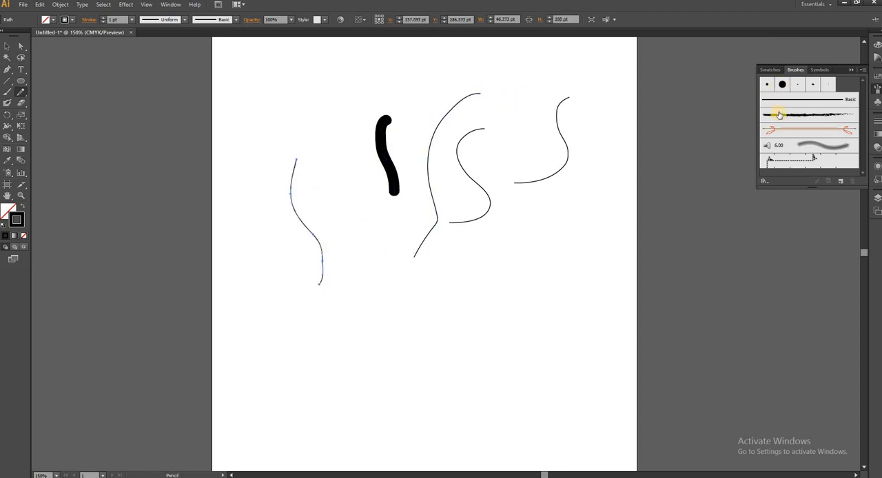
{"action": "left_click", "coordinate": [817, 85]}
{"action": "mouse_move", "coordinate": [571, 194]}
{"action": "left_mouse_down"}
{"action": "mouse_move", "coordinate": [583, 275]}
{"action": "mouse_move", "coordinate": [567, 290]}
{"action": "left_mouse_up"}
{"action": "left_click", "coordinate": [827, 84]}
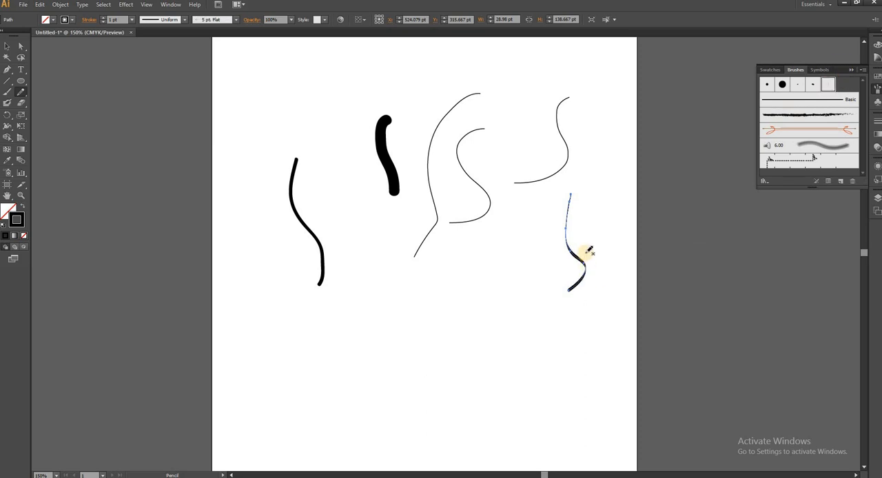
Step: Sketch a handwritten word on the lower artboard with the Pencil tool and apply a calligraphic brush to its small inner dash
{"action": "left_click_drag", "start_coordinate": [502, 273], "coordinate": [497, 337]}
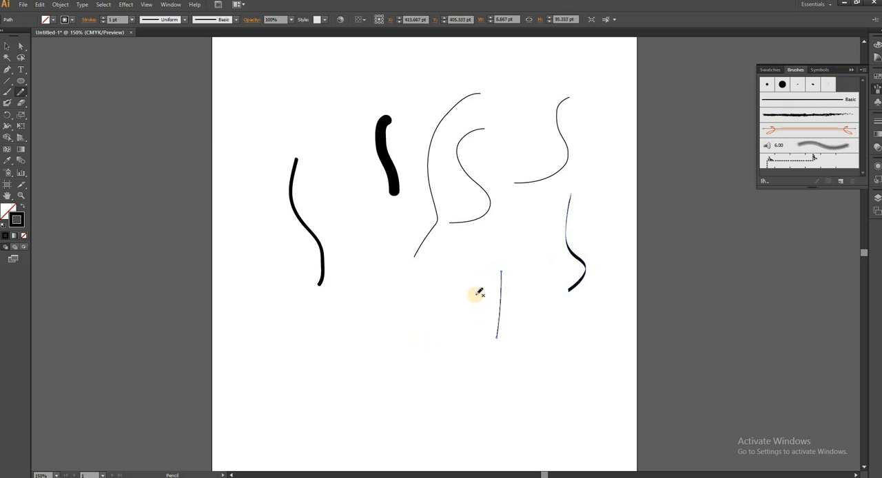
{"action": "mouse_move", "coordinate": [479, 295]}
{"action": "left_mouse_down"}
{"action": "mouse_move", "coordinate": [459, 312]}
{"action": "mouse_move", "coordinate": [445, 300]}
{"action": "mouse_move", "coordinate": [432, 313]}
{"action": "mouse_move", "coordinate": [434, 356]}
{"action": "mouse_move", "coordinate": [368, 358]}
{"action": "mouse_move", "coordinate": [390, 331]}
{"action": "left_mouse_up"}
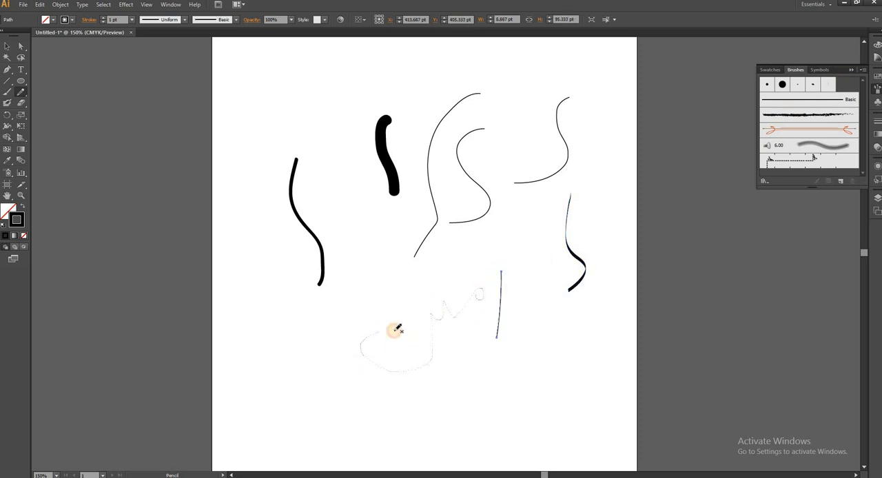
{"action": "left_click_drag", "start_coordinate": [449, 345], "coordinate": [472, 342]}
{"action": "left_click_drag", "start_coordinate": [402, 342], "coordinate": [397, 343]}
{"action": "left_click", "coordinate": [794, 86]}
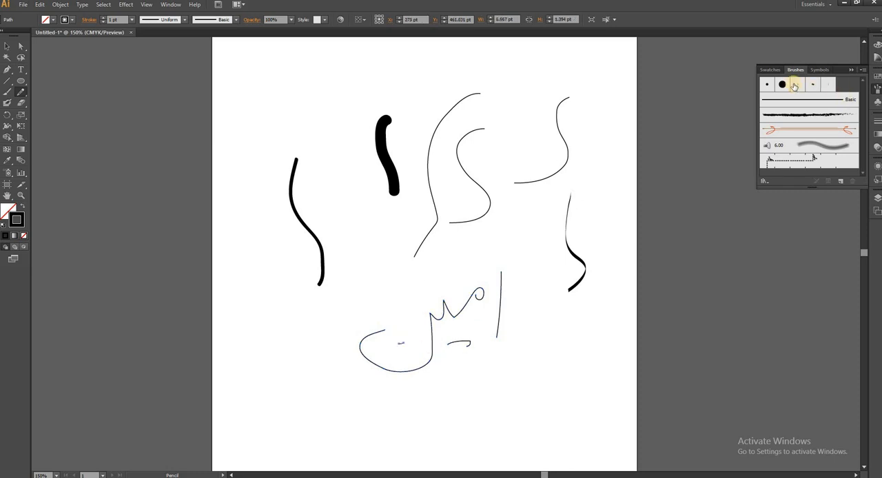
{"action": "left_click", "coordinate": [813, 84]}
Step: Draw two more Pencil curves, applying the Charcoal - Feather brush to the first and the 6.00 bristle brush to the second
{"action": "mouse_move", "coordinate": [521, 233]}
{"action": "left_mouse_down"}
{"action": "mouse_move", "coordinate": [429, 282]}
{"action": "mouse_move", "coordinate": [455, 278]}
{"action": "left_mouse_up"}
{"action": "left_click", "coordinate": [799, 114]}
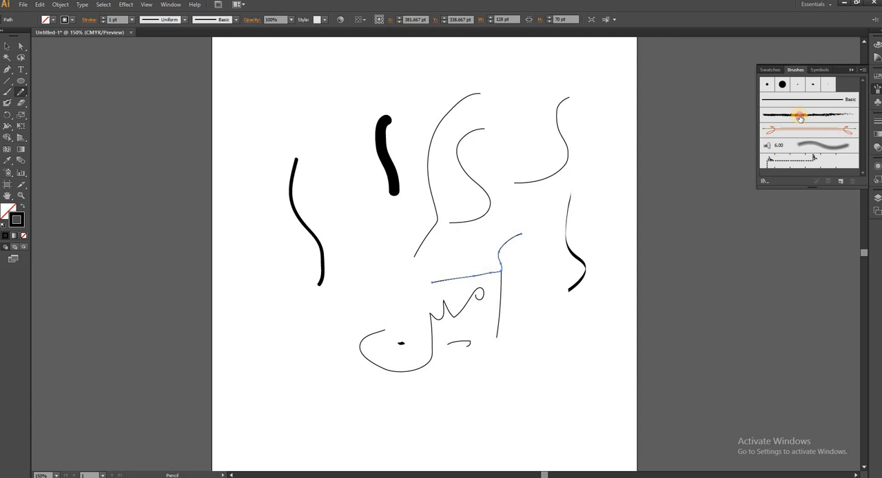
{"action": "mouse_move", "coordinate": [583, 213]}
{"action": "left_mouse_down"}
{"action": "mouse_move", "coordinate": [559, 237]}
{"action": "mouse_move", "coordinate": [543, 338]}
{"action": "left_mouse_up"}
{"action": "left_click", "coordinate": [802, 146]}
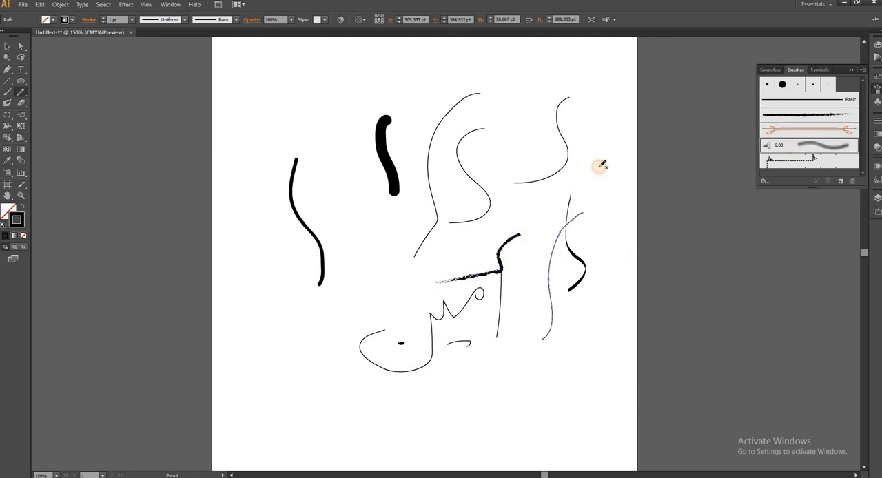
Step: Draw a long diagonal Pencil curve and apply the fourth arrow brush from the Arrows_Special library to it
{"action": "left_click_drag", "start_coordinate": [591, 166], "coordinate": [355, 285]}
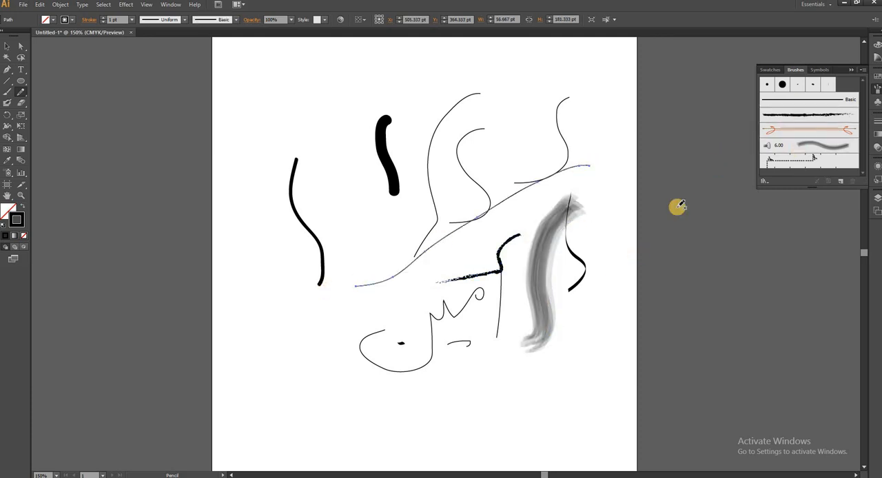
{"action": "left_click", "coordinate": [767, 183]}
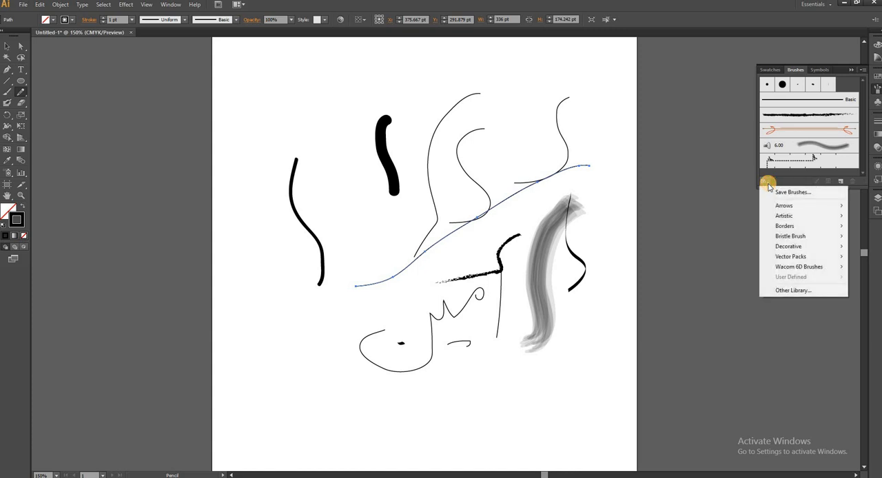
{"action": "mouse_move", "coordinate": [784, 205]}
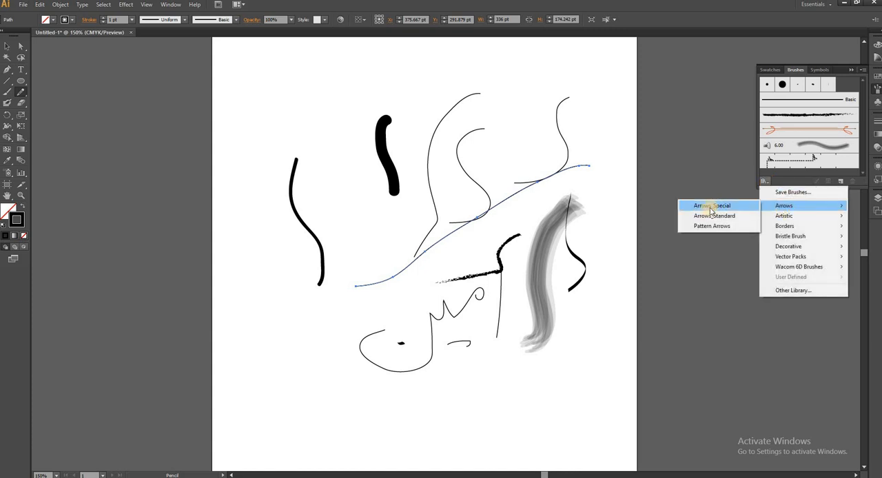
{"action": "left_click", "coordinate": [712, 204]}
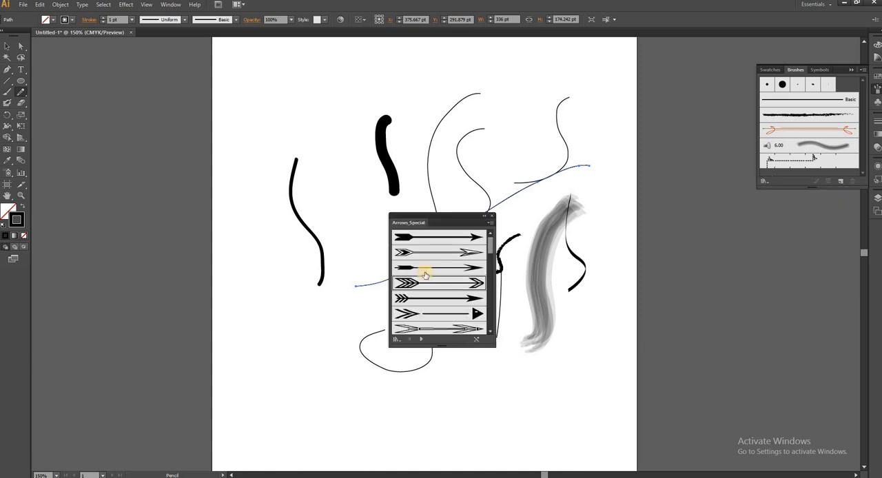
{"action": "left_click", "coordinate": [421, 287]}
Step: Draw a stepped Pencil curve at the artboard's lower left, switch to the Paintbrush tool and apply the same arrow brush to the curve
{"action": "mouse_move", "coordinate": [279, 350]}
{"action": "left_mouse_down"}
{"action": "mouse_move", "coordinate": [324, 303]}
{"action": "mouse_move", "coordinate": [337, 240]}
{"action": "left_mouse_up"}
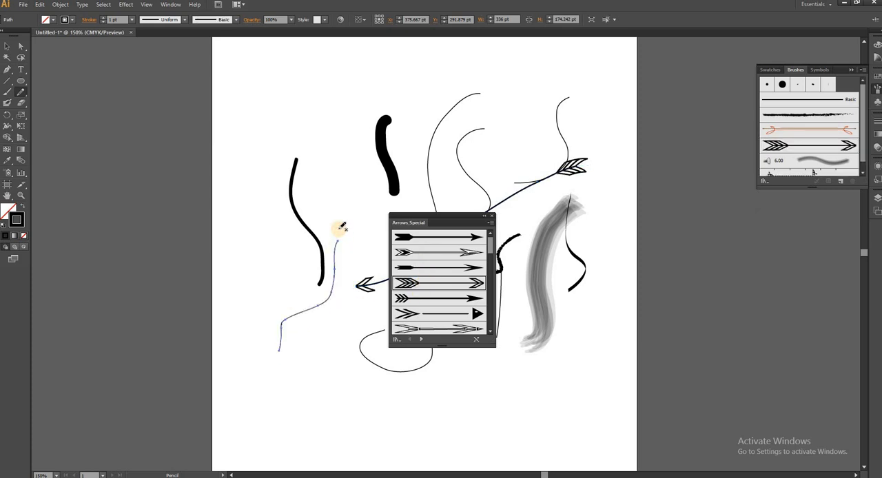
{"action": "left_click", "coordinate": [9, 89]}
{"action": "left_click", "coordinate": [859, 99]}
{"action": "left_click", "coordinate": [799, 144]}
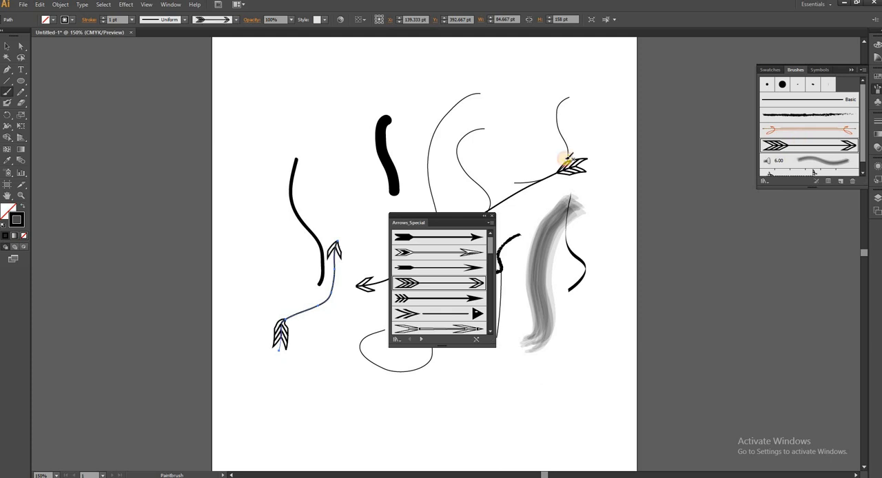
Step: Paint four long arrow strokes across the artboard with the Paintbrush tool and the selected arrow brush
{"action": "left_click_drag", "start_coordinate": [261, 222], "coordinate": [378, 112]}
{"action": "mouse_move", "coordinate": [274, 110]}
{"action": "left_mouse_down"}
{"action": "mouse_move", "coordinate": [470, 142]}
{"action": "mouse_move", "coordinate": [499, 128]}
{"action": "mouse_move", "coordinate": [566, 301]}
{"action": "mouse_move", "coordinate": [575, 348]}
{"action": "left_mouse_up"}
{"action": "left_click_drag", "start_coordinate": [370, 424], "coordinate": [372, 425]}
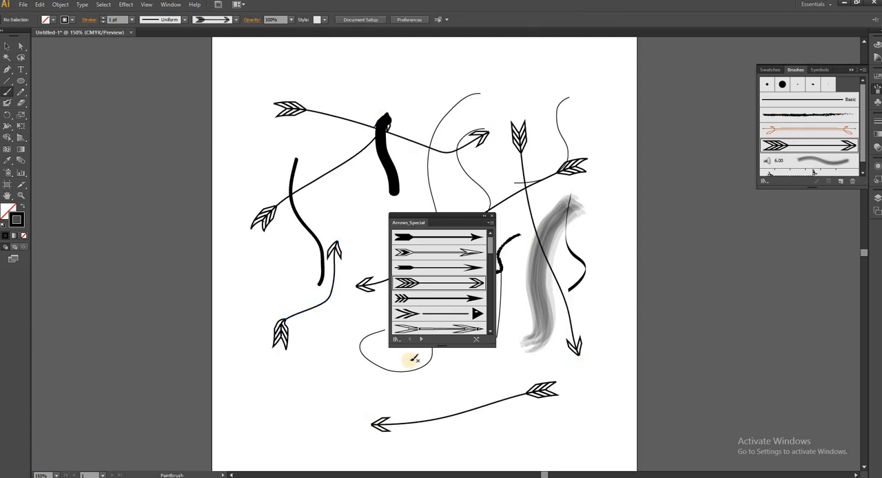
Step: Paint four long strokes across the artboard with the green arrow brush from the Arrows_Special library and close the library
{"action": "mouse_move", "coordinate": [490, 248]}
{"action": "left_mouse_down"}
{"action": "mouse_move", "coordinate": [490, 291]}
{"action": "mouse_move", "coordinate": [491, 277]}
{"action": "left_mouse_up"}
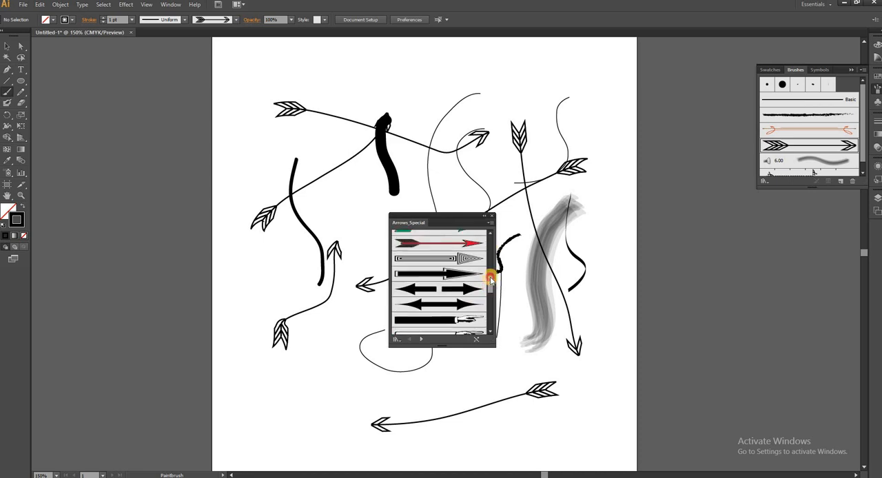
{"action": "left_click", "coordinate": [407, 291]}
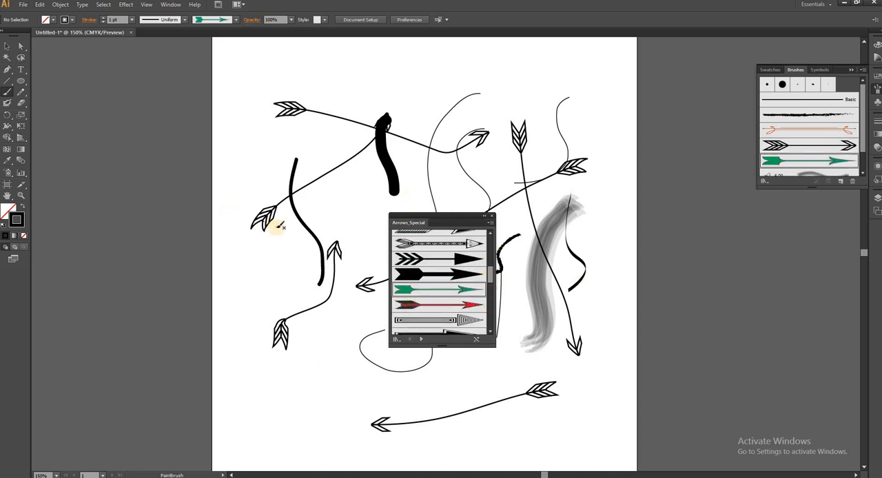
{"action": "left_click_drag", "start_coordinate": [273, 240], "coordinate": [395, 139]}
{"action": "mouse_move", "coordinate": [551, 142]}
{"action": "left_mouse_down"}
{"action": "mouse_move", "coordinate": [557, 240]}
{"action": "mouse_move", "coordinate": [565, 301]}
{"action": "mouse_move", "coordinate": [572, 301]}
{"action": "mouse_move", "coordinate": [464, 382]}
{"action": "mouse_move", "coordinate": [383, 400]}
{"action": "left_mouse_up"}
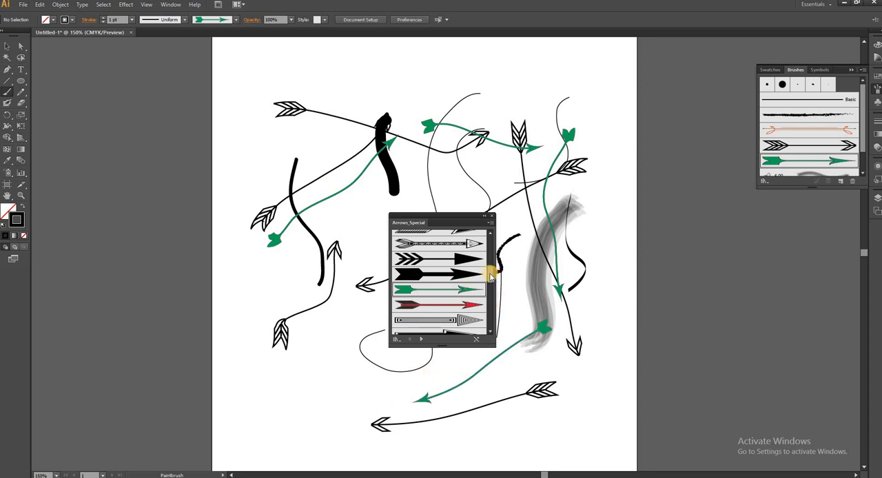
{"action": "left_click_drag", "start_coordinate": [492, 271], "coordinate": [492, 322]}
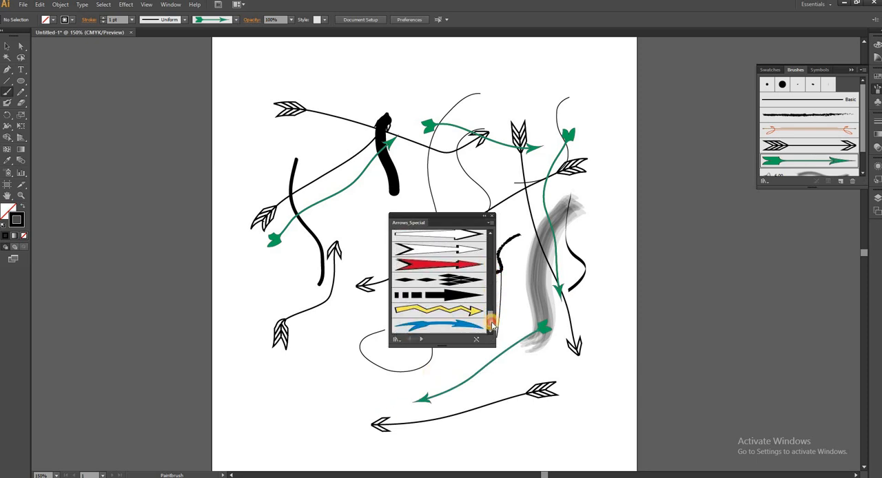
{"action": "left_click", "coordinate": [484, 219]}
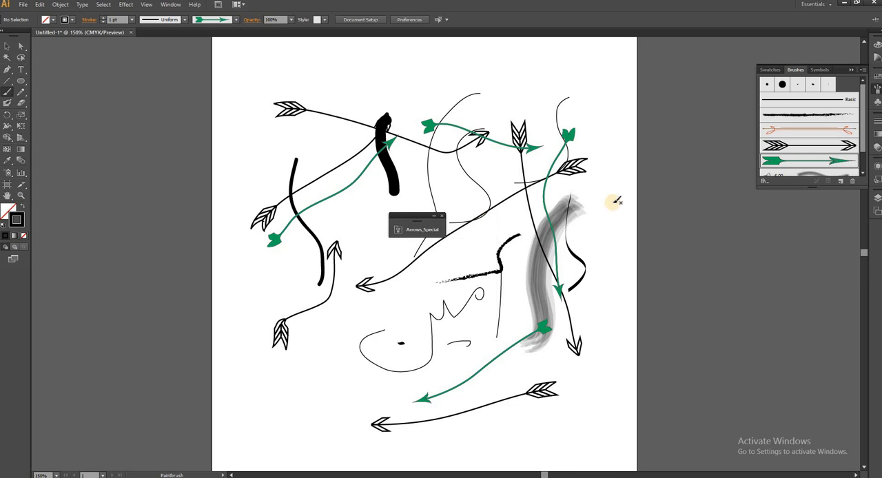
{"action": "left_click", "coordinate": [441, 219]}
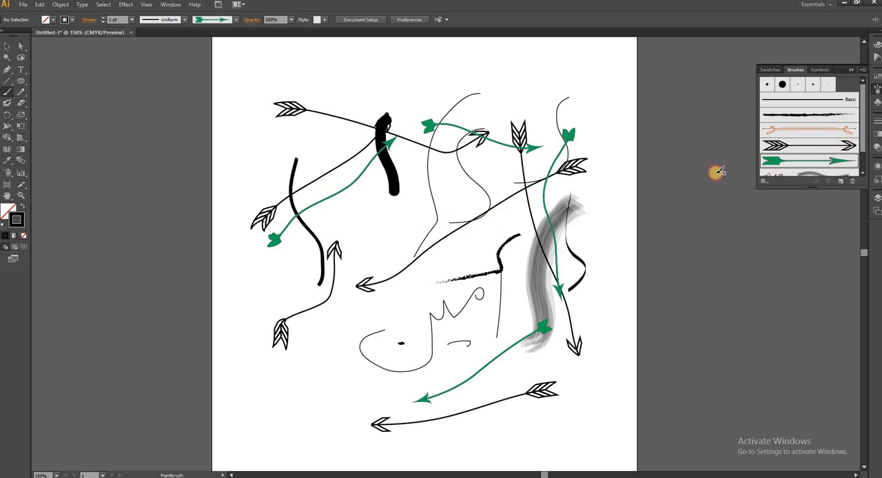
Step: Open the Decorative_Banners and Seals library, paint three strokes with its orange banner brush and close the library
{"action": "left_click", "coordinate": [766, 182]}
{"action": "mouse_move", "coordinate": [785, 246]}
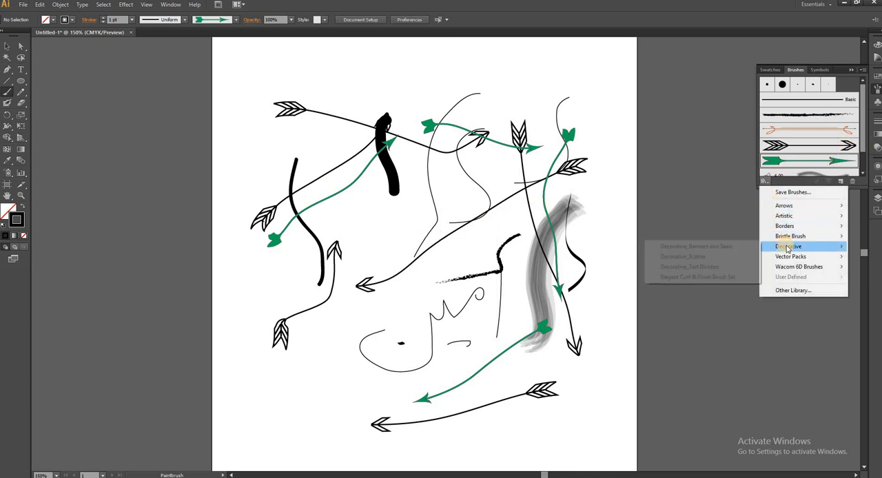
{"action": "left_click", "coordinate": [658, 246]}
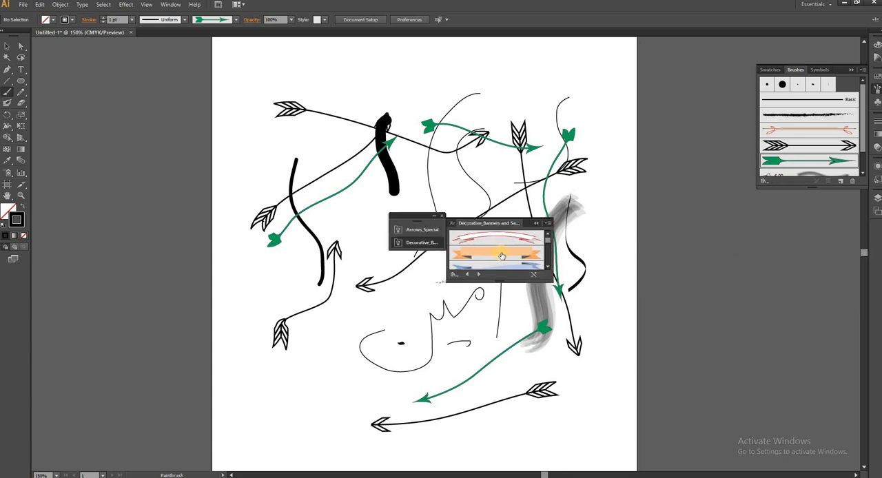
{"action": "left_click", "coordinate": [502, 256]}
{"action": "mouse_move", "coordinate": [324, 88]}
{"action": "left_mouse_down"}
{"action": "mouse_move", "coordinate": [459, 154]}
{"action": "mouse_move", "coordinate": [507, 167]}
{"action": "left_mouse_up"}
{"action": "left_click_drag", "start_coordinate": [484, 99], "coordinate": [594, 134]}
{"action": "left_click_drag", "start_coordinate": [262, 253], "coordinate": [384, 348]}
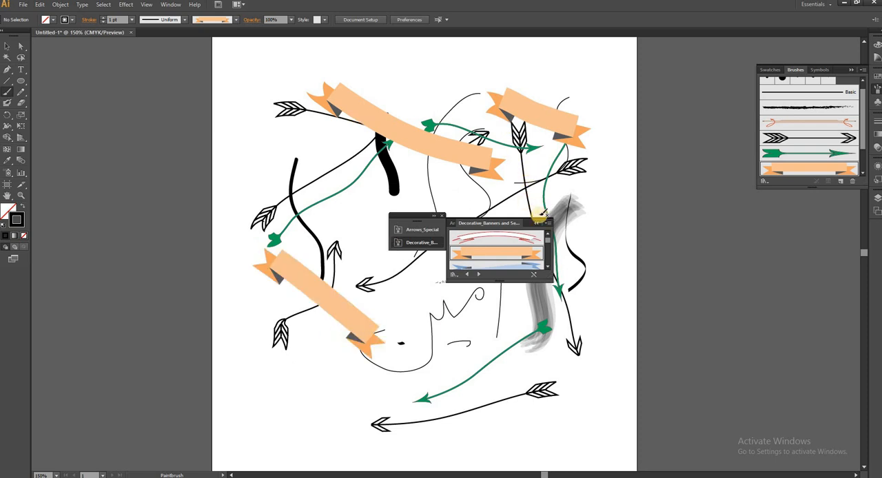
{"action": "left_click", "coordinate": [439, 217]}
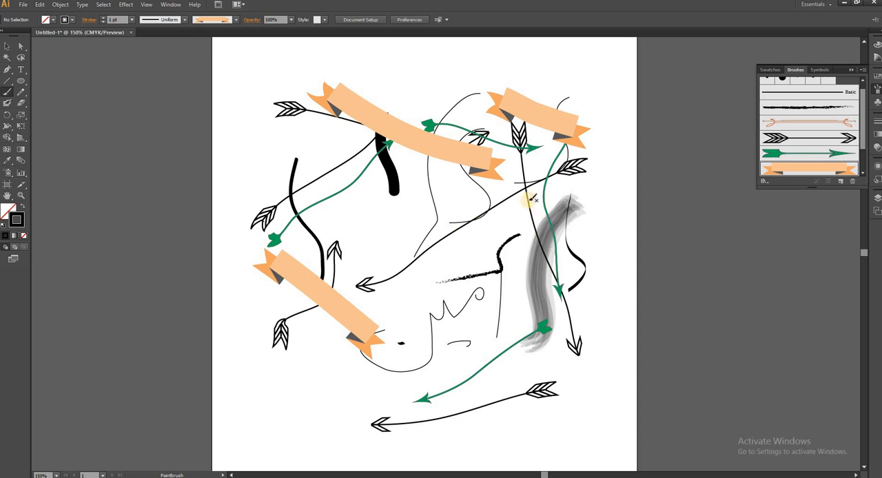
Step: Undo all the painted and pencil-drawn strokes until the artboard is empty
{"action": "key", "text": "ctrl+z"}
{"action": "key", "text": "ctrl+z"}
{"action": "key", "text": "ctrl+z"}
{"action": "key", "text": "ctrl+z"}
{"action": "key", "text": "ctrl+z"}
{"action": "key", "text": "ctrl+z"}
{"action": "key", "text": "ctrl+z"}
{"action": "key", "text": "ctrl+z"}
{"action": "key", "text": "ctrl+z"}
{"action": "key", "text": "ctrl+z"}
{"action": "key", "text": "ctrl+z"}
{"action": "key", "text": "ctrl+z"}
{"action": "key", "text": "ctrl+z"}
{"action": "key", "text": "ctrl+z"}
{"action": "key", "text": "ctrl+z"}
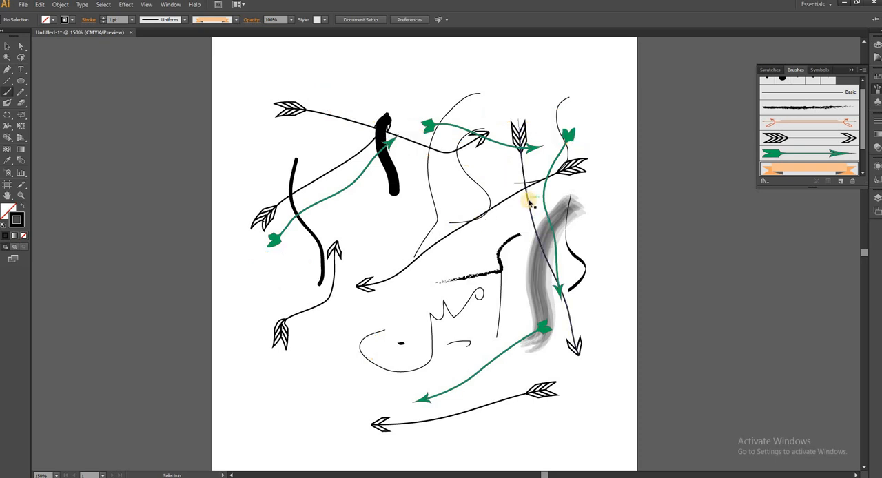
{"action": "key", "text": "ctrl+z"}
{"action": "key", "text": "ctrl+z"}
{"action": "key", "text": "ctrl+z"}
{"action": "key", "text": "ctrl+z"}
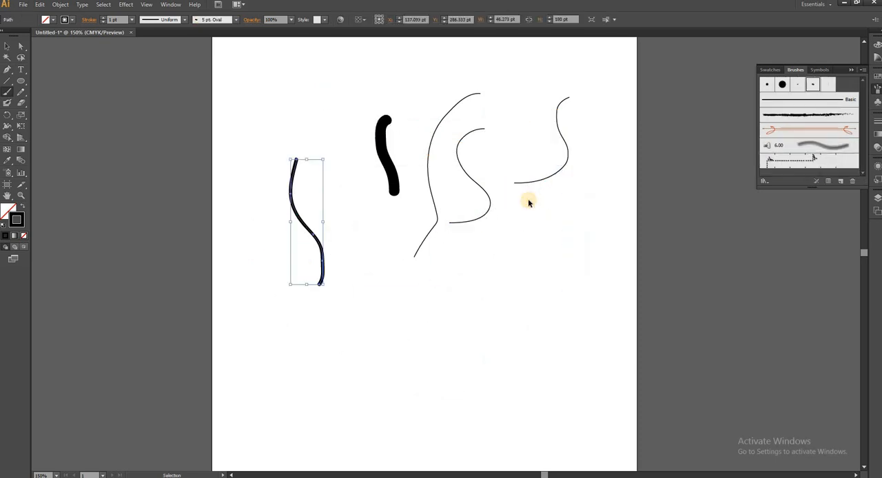
{"action": "key", "text": "ctrl+z"}
{"action": "key", "text": "ctrl+z"}
{"action": "key", "text": "ctrl+z"}
{"action": "key", "text": "ctrl+z"}
{"action": "key", "text": "ctrl+z"}
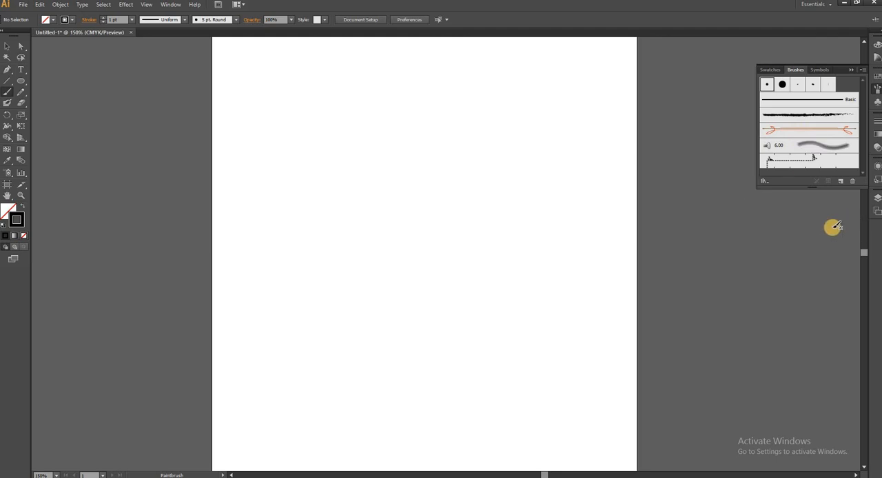
Step: Create a new calligraphic brush with a 45° angle, 26% roundness and a size of 39 pt
{"action": "left_click", "coordinate": [842, 182]}
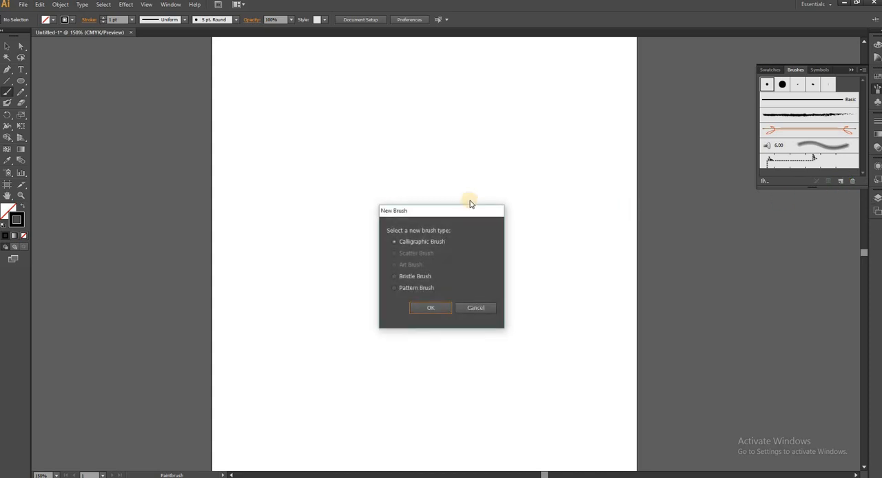
{"action": "mouse_move", "coordinate": [466, 213]}
{"action": "left_mouse_down"}
{"action": "mouse_move", "coordinate": [698, 53]}
{"action": "mouse_move", "coordinate": [695, 71]}
{"action": "left_mouse_up"}
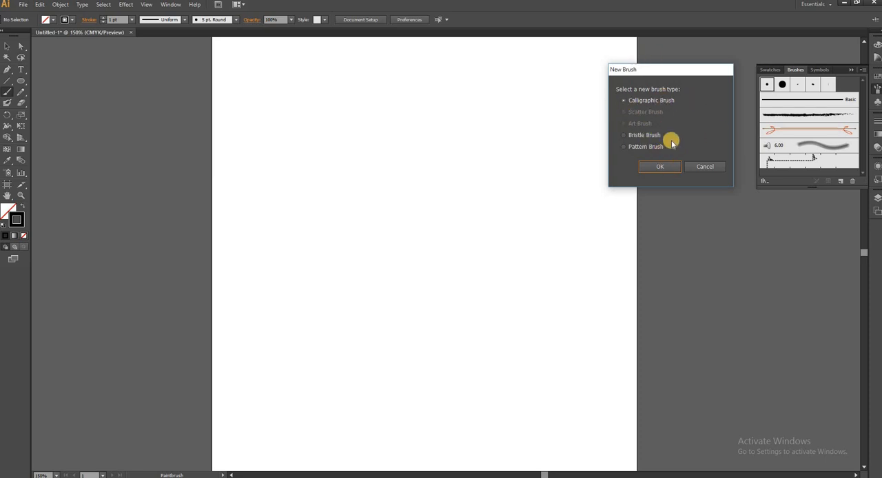
{"action": "left_click", "coordinate": [659, 166]}
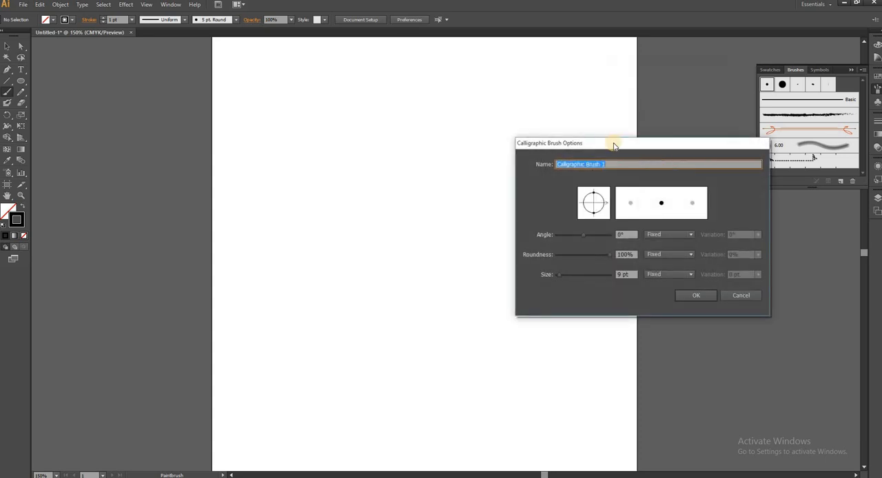
{"action": "left_click_drag", "start_coordinate": [614, 146], "coordinate": [603, 36]}
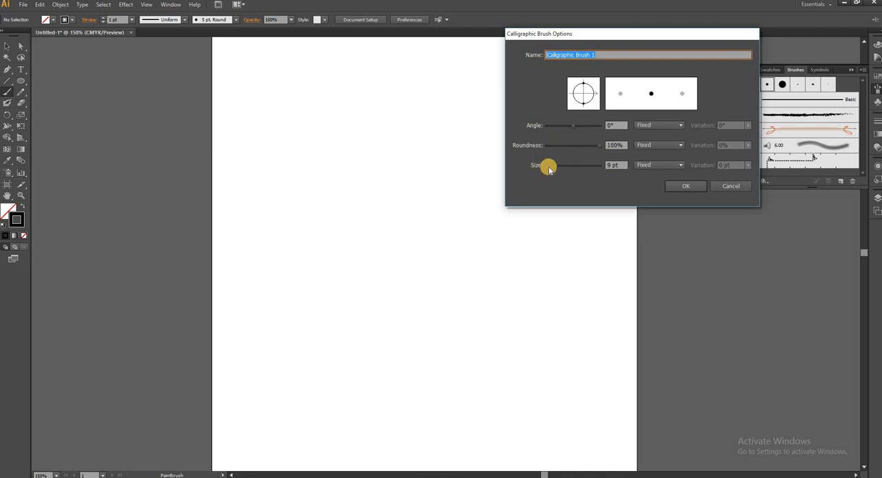
{"action": "left_click_drag", "start_coordinate": [549, 170], "coordinate": [557, 170]}
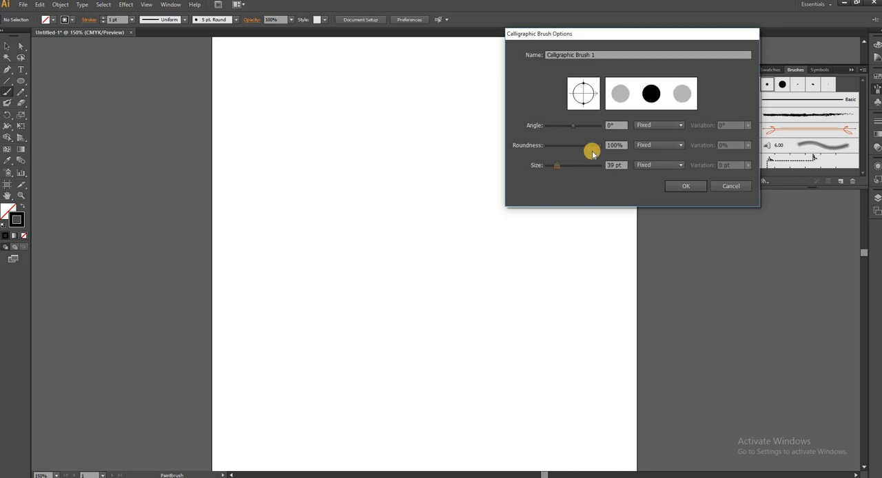
{"action": "mouse_move", "coordinate": [596, 149]}
{"action": "left_mouse_down"}
{"action": "mouse_move", "coordinate": [558, 151]}
{"action": "mouse_move", "coordinate": [581, 128]}
{"action": "left_mouse_up"}
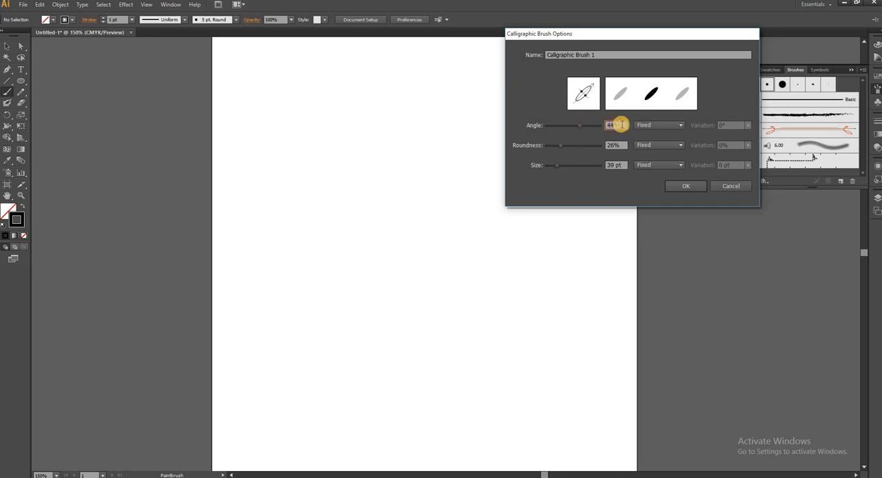
{"action": "type", "text": "45"}
{"action": "key", "text": "Return"}
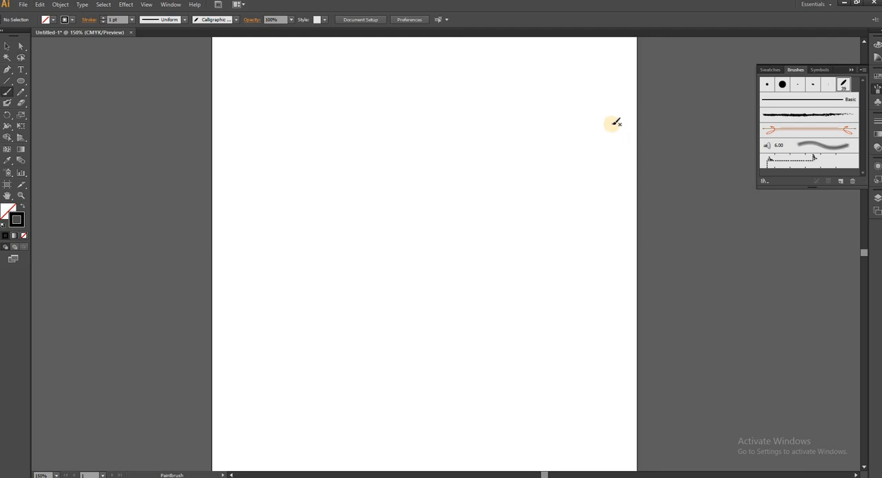
Step: Paint three long wavy downward strokes on the artboard with the new calligraphic brush
{"action": "mouse_move", "coordinate": [616, 123]}
{"action": "left_mouse_down"}
{"action": "mouse_move", "coordinate": [572, 229]}
{"action": "mouse_move", "coordinate": [525, 252]}
{"action": "left_mouse_up"}
{"action": "mouse_move", "coordinate": [508, 114]}
{"action": "left_mouse_down"}
{"action": "mouse_move", "coordinate": [482, 262]}
{"action": "mouse_move", "coordinate": [433, 275]}
{"action": "left_mouse_up"}
{"action": "mouse_move", "coordinate": [388, 146]}
{"action": "left_mouse_down"}
{"action": "mouse_move", "coordinate": [396, 195]}
{"action": "mouse_move", "coordinate": [379, 269]}
{"action": "left_mouse_up"}
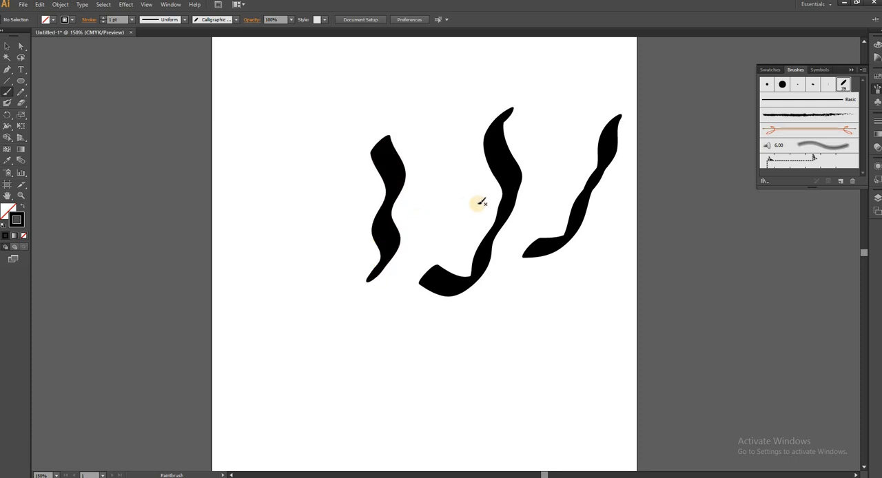
Step: Set the calligraphic brush's size to 16 pt, leaving the existing strokes unchanged
{"action": "double_click", "coordinate": [846, 88]}
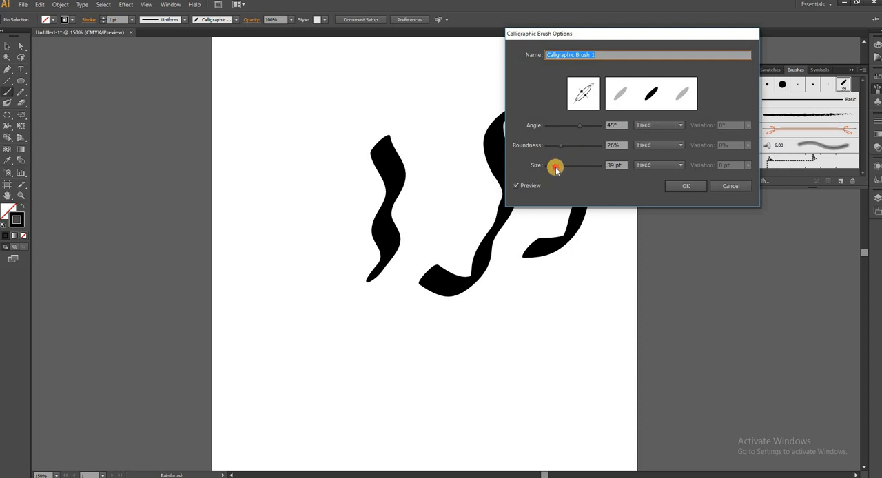
{"action": "left_click_drag", "start_coordinate": [555, 170], "coordinate": [551, 170]}
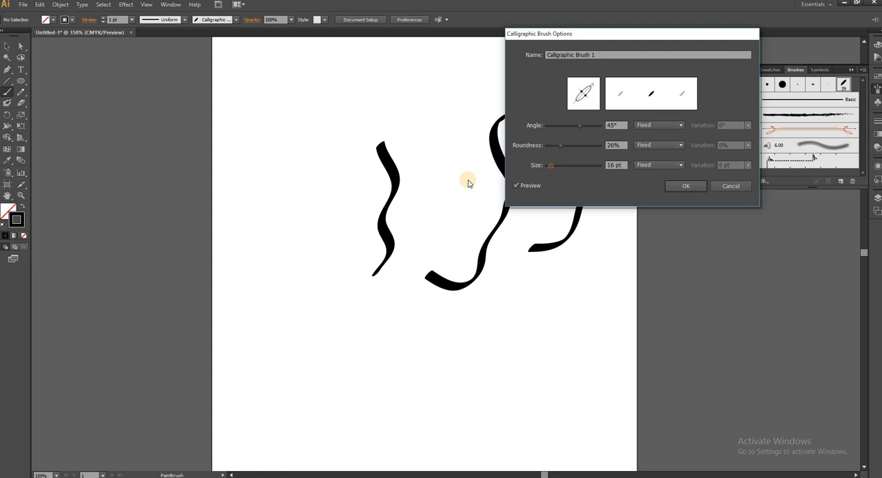
{"action": "left_click", "coordinate": [686, 186]}
{"action": "left_click", "coordinate": [626, 138]}
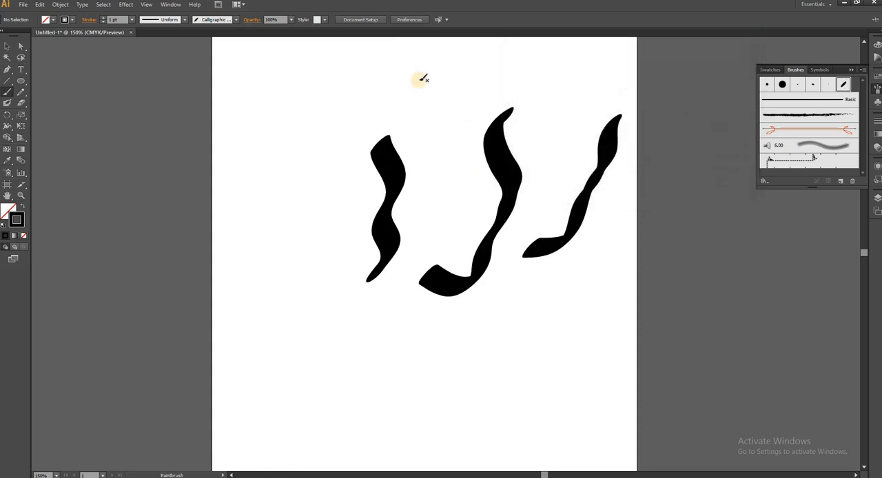
Step: Handwrite a short Urdu word with its dots above the three strokes using the 16 pt calligraphic brush
{"action": "mouse_move", "coordinate": [466, 61]}
{"action": "left_mouse_down"}
{"action": "mouse_move", "coordinate": [471, 104]}
{"action": "mouse_move", "coordinate": [458, 128]}
{"action": "left_mouse_up"}
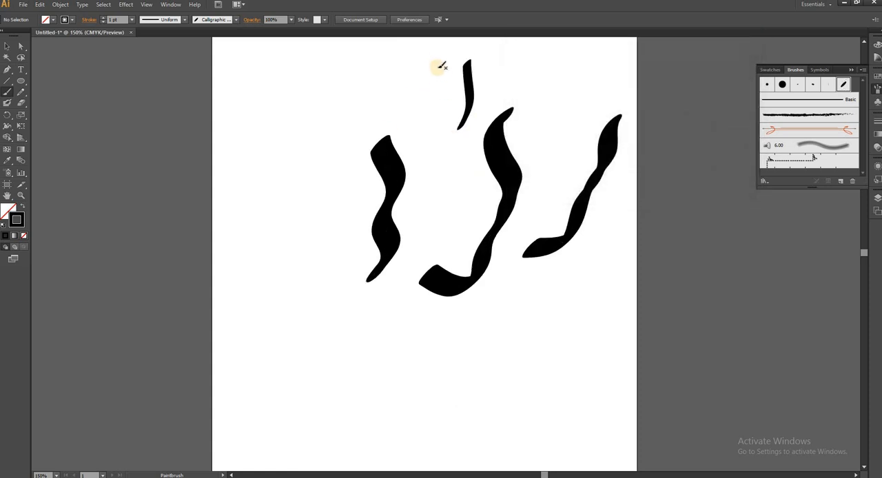
{"action": "mouse_move", "coordinate": [441, 69]}
{"action": "left_mouse_down"}
{"action": "mouse_move", "coordinate": [397, 84]}
{"action": "mouse_move", "coordinate": [397, 111]}
{"action": "mouse_move", "coordinate": [378, 128]}
{"action": "mouse_move", "coordinate": [324, 134]}
{"action": "left_mouse_up"}
{"action": "left_click_drag", "start_coordinate": [315, 100], "coordinate": [359, 87]}
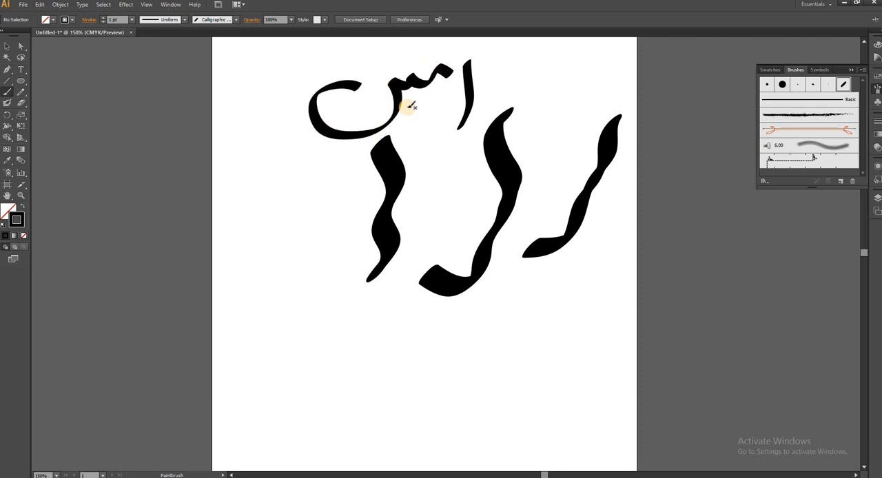
{"action": "left_click_drag", "start_coordinate": [407, 102], "coordinate": [439, 112]}
{"action": "left_click_drag", "start_coordinate": [368, 100], "coordinate": [377, 108]}
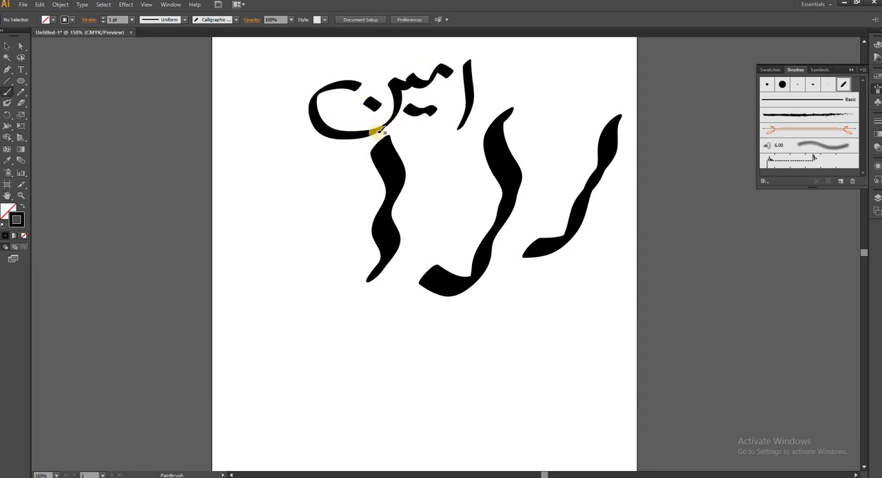
Step: Paint three more curved strokes with the 16 pt calligraphic brush, two of them on the artboard's lower half
{"action": "mouse_move", "coordinate": [609, 282]}
{"action": "left_mouse_down"}
{"action": "mouse_move", "coordinate": [565, 356]}
{"action": "mouse_move", "coordinate": [521, 369]}
{"action": "left_mouse_up"}
{"action": "left_click_drag", "start_coordinate": [501, 332], "coordinate": [390, 372]}
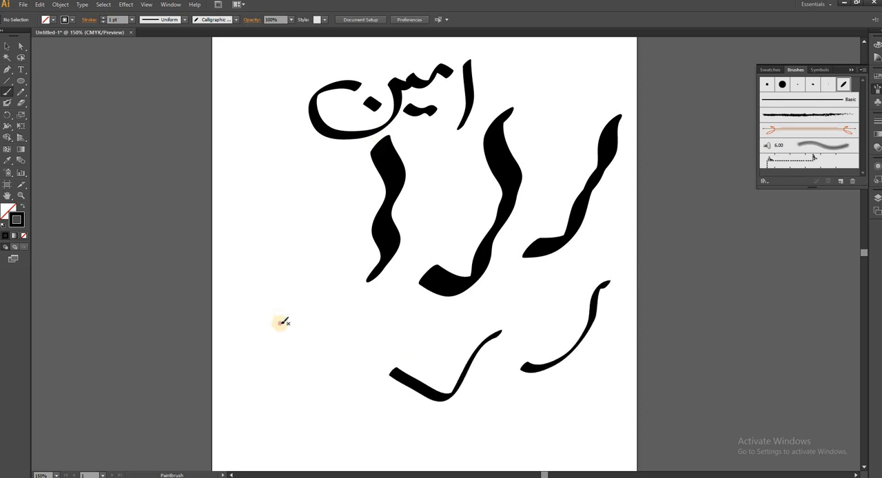
{"action": "left_click_drag", "start_coordinate": [277, 325], "coordinate": [501, 190]}
Step: Undo all the calligraphic strokes and the brush size change until the artboard is empty
{"action": "key", "text": "ctrl+z"}
{"action": "key", "text": "ctrl+z"}
{"action": "key", "text": "ctrl+z"}
{"action": "key", "text": "ctrl+z"}
{"action": "key", "text": "ctrl+z"}
{"action": "key", "text": "ctrl+z"}
{"action": "key", "text": "ctrl+z"}
{"action": "key", "text": "ctrl+z"}
{"action": "key", "text": "ctrl+z"}
{"action": "key", "text": "ctrl+z"}
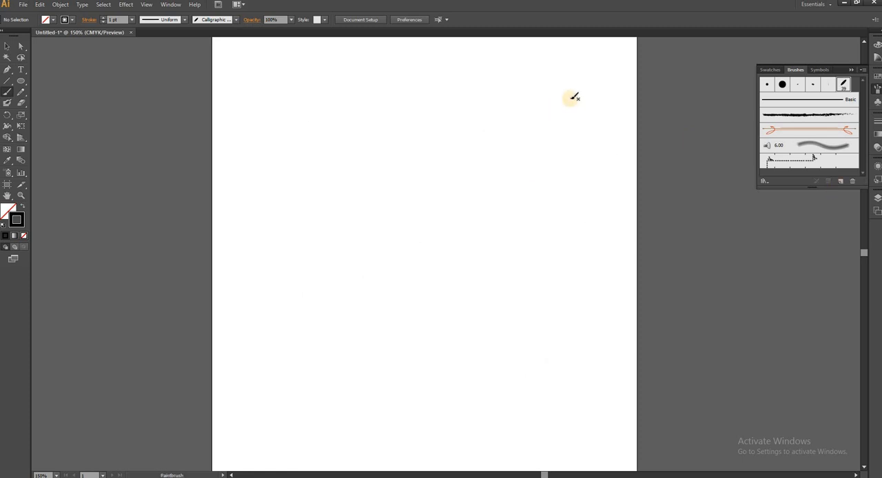
Step: Handwrite the word پاکستان with its dots in large letters across the artboard's upper half using the 39 pt calligraphic brush
{"action": "mouse_move", "coordinate": [594, 194]}
{"action": "left_mouse_down"}
{"action": "mouse_move", "coordinate": [570, 202]}
{"action": "mouse_move", "coordinate": [568, 185]}
{"action": "mouse_move", "coordinate": [573, 119]}
{"action": "left_mouse_up"}
{"action": "mouse_move", "coordinate": [583, 249]}
{"action": "left_mouse_down"}
{"action": "mouse_move", "coordinate": [591, 236]}
{"action": "mouse_move", "coordinate": [602, 248]}
{"action": "mouse_move", "coordinate": [606, 241]}
{"action": "left_mouse_up"}
{"action": "left_click_drag", "start_coordinate": [576, 276], "coordinate": [583, 276]}
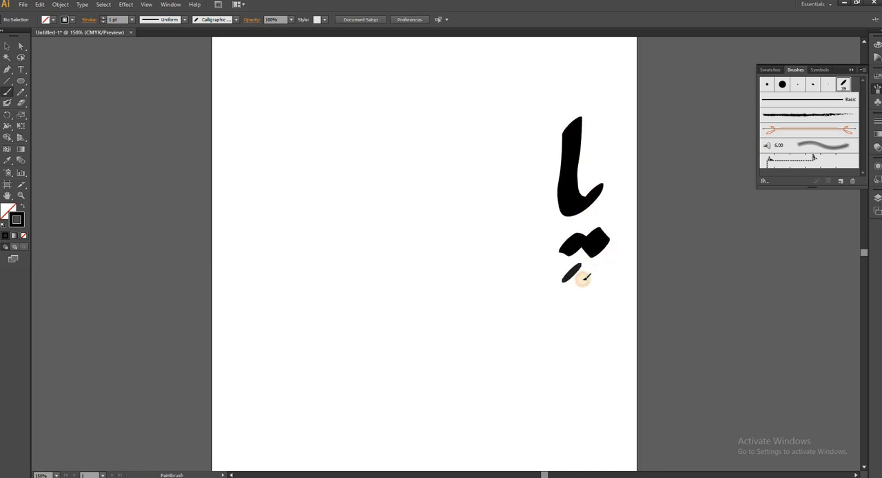
{"action": "mouse_move", "coordinate": [528, 124]}
{"action": "left_mouse_down"}
{"action": "mouse_move", "coordinate": [510, 181]}
{"action": "mouse_move", "coordinate": [403, 216]}
{"action": "mouse_move", "coordinate": [361, 256]}
{"action": "left_mouse_up"}
{"action": "left_click_drag", "start_coordinate": [342, 128], "coordinate": [390, 233]}
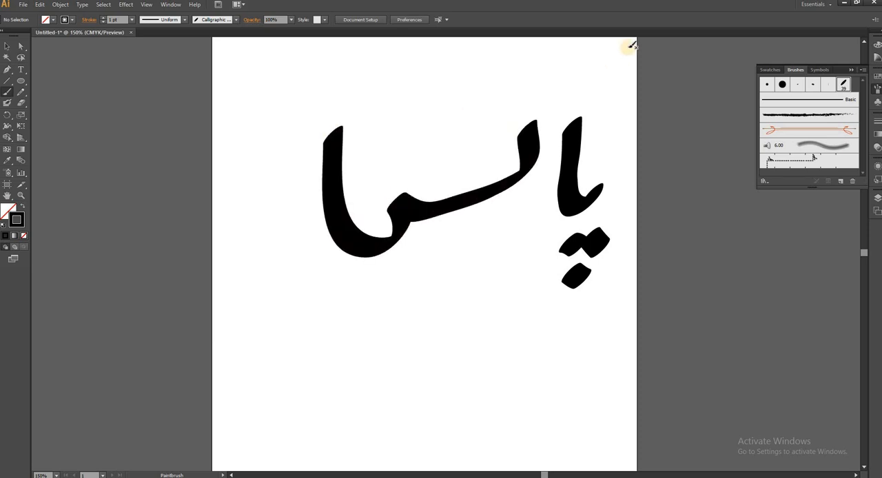
{"action": "left_click_drag", "start_coordinate": [597, 51], "coordinate": [486, 127]}
{"action": "mouse_move", "coordinate": [384, 131]}
{"action": "left_mouse_down"}
{"action": "mouse_move", "coordinate": [401, 142]}
{"action": "mouse_move", "coordinate": [412, 127]}
{"action": "mouse_move", "coordinate": [441, 141]}
{"action": "left_mouse_up"}
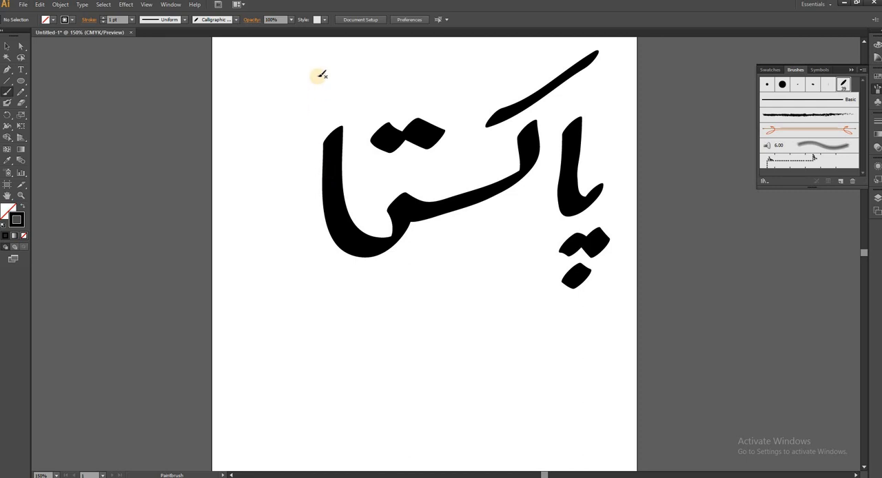
{"action": "mouse_move", "coordinate": [322, 71]}
{"action": "left_mouse_down"}
{"action": "mouse_move", "coordinate": [315, 112]}
{"action": "mouse_move", "coordinate": [260, 190]}
{"action": "mouse_move", "coordinate": [222, 135]}
{"action": "left_mouse_up"}
{"action": "left_click_drag", "start_coordinate": [262, 105], "coordinate": [251, 110]}
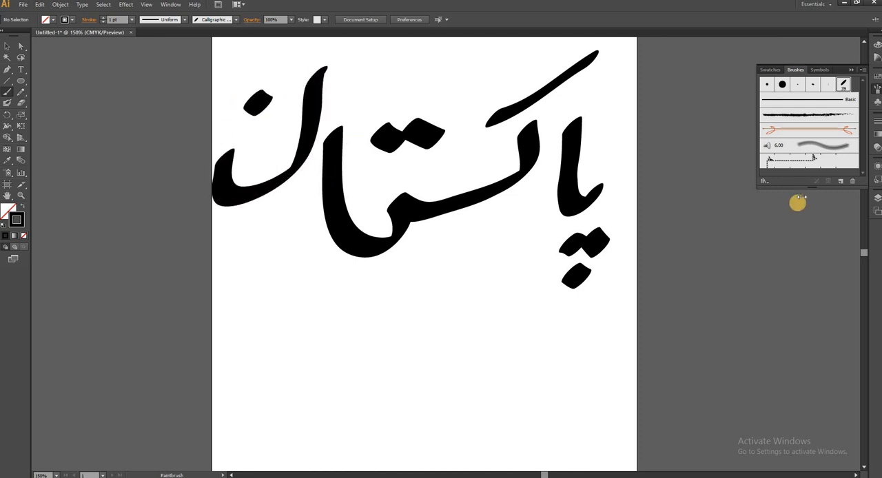
Step: Undo all strokes of the handwritten word until the artboard is empty
{"action": "key", "text": "ctrl+z"}
{"action": "key", "text": "ctrl+z"}
{"action": "key", "text": "ctrl+z"}
{"action": "key", "text": "ctrl+z"}
{"action": "key", "text": "ctrl+z"}
{"action": "key", "text": "ctrl+z"}
{"action": "key", "text": "ctrl+z"}
{"action": "key", "text": "ctrl+z"}
{"action": "key", "text": "ctrl+z"}
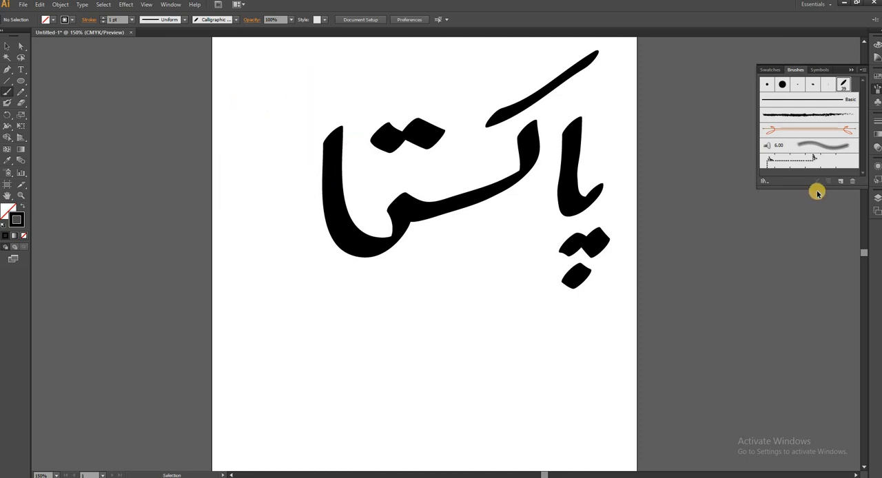
{"action": "left_click", "coordinate": [843, 183]}
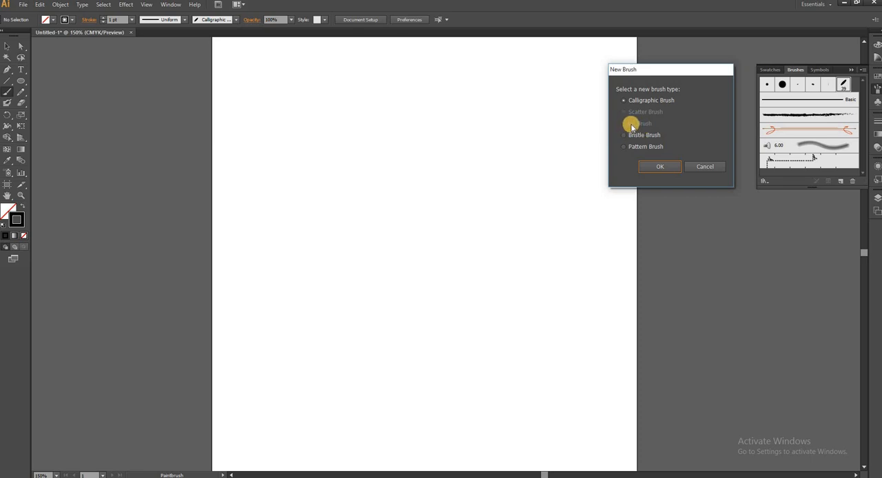
{"action": "left_click", "coordinate": [656, 168]}
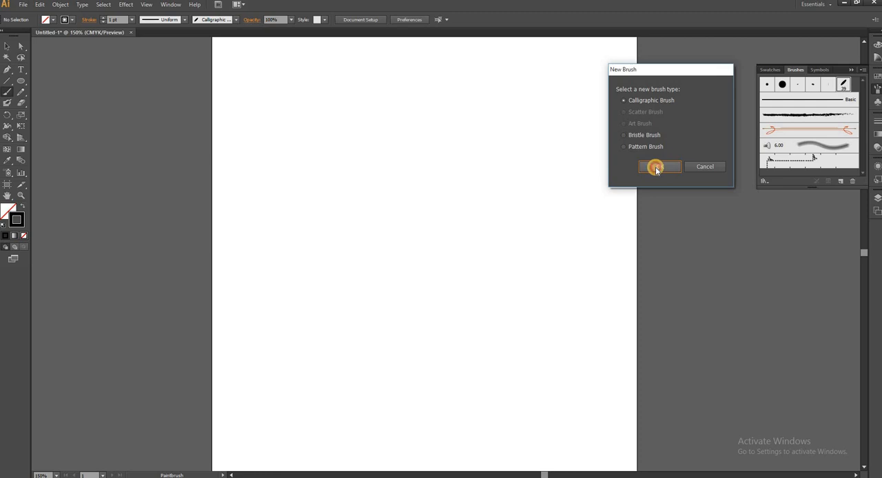
{"action": "left_click", "coordinate": [656, 167]}
{"action": "left_click", "coordinate": [725, 189]}
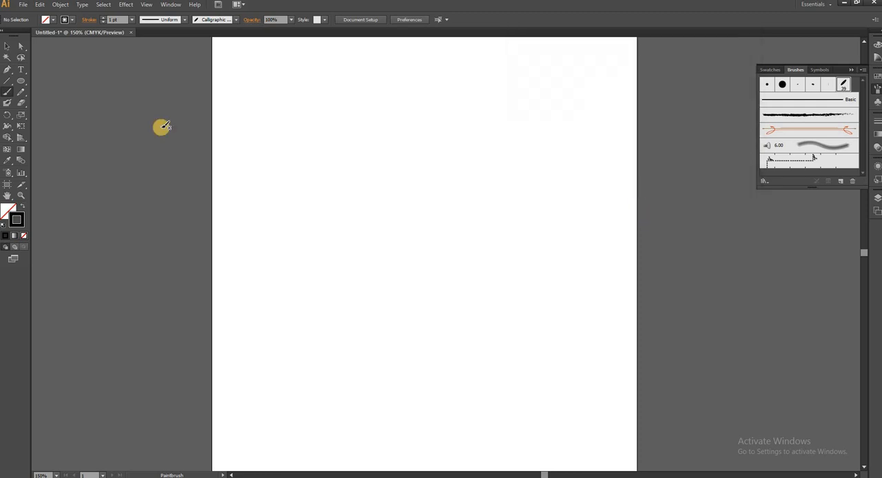
Step: Draw a rectangle about 79 × 53 pt with a smaller one about 48 × 27 pt centred inside it, and fill the inner one pinkish red
{"action": "key", "text": "m"}
{"action": "left_click_drag", "start_coordinate": [266, 102], "coordinate": [321, 140]}
{"action": "left_click_drag", "start_coordinate": [277, 111], "coordinate": [311, 131]}
{"action": "left_click", "coordinate": [46, 20]}
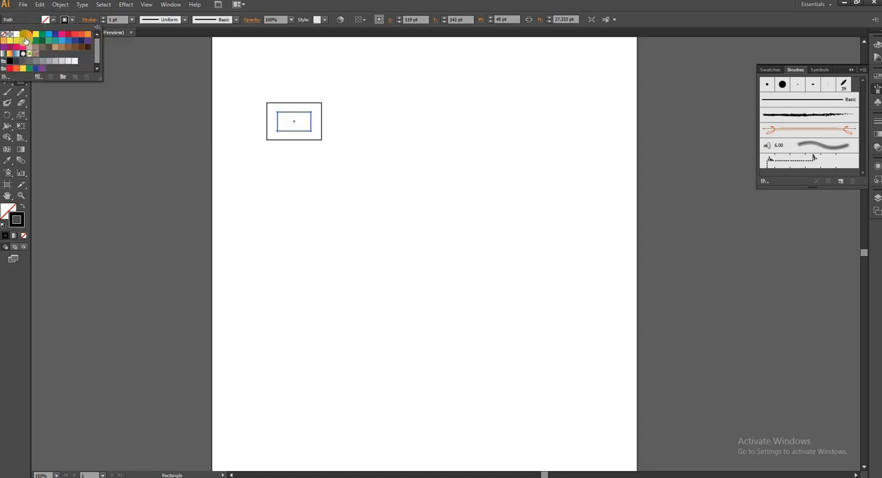
{"action": "left_click", "coordinate": [16, 47]}
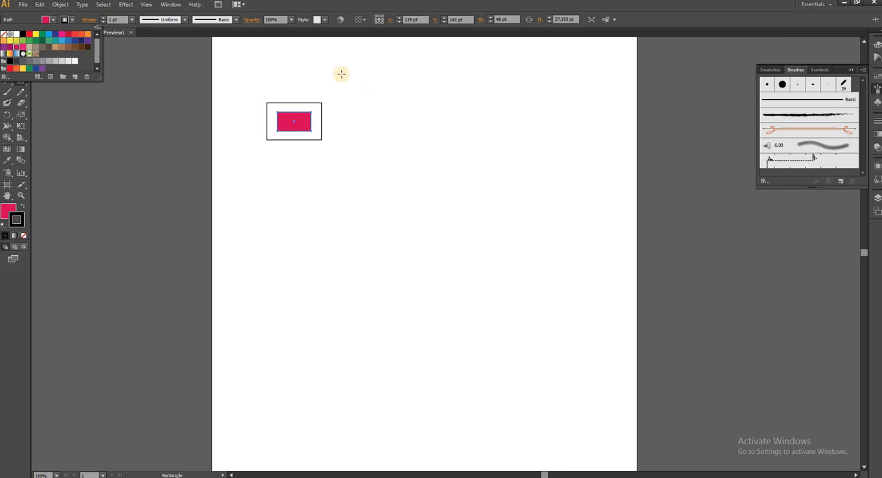
Step: Select both nested rectangles and create a scatter brush from them with the default options
{"action": "left_click", "coordinate": [7, 46]}
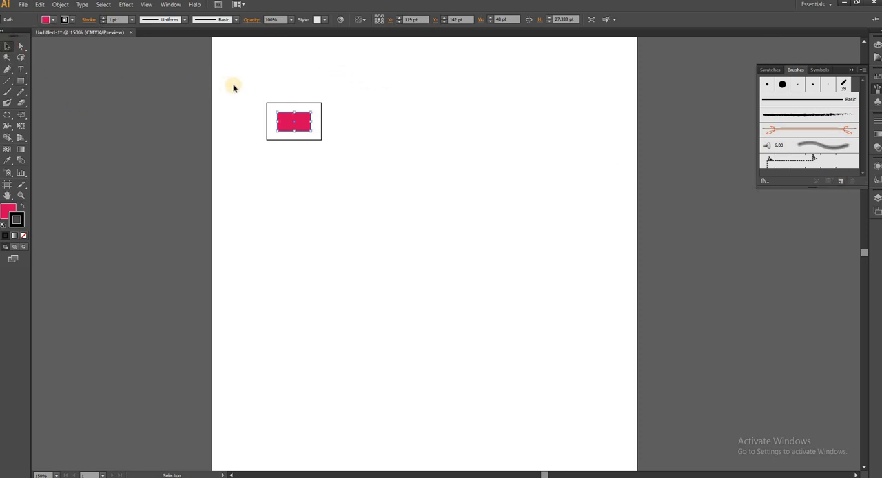
{"action": "left_click_drag", "start_coordinate": [233, 88], "coordinate": [349, 154]}
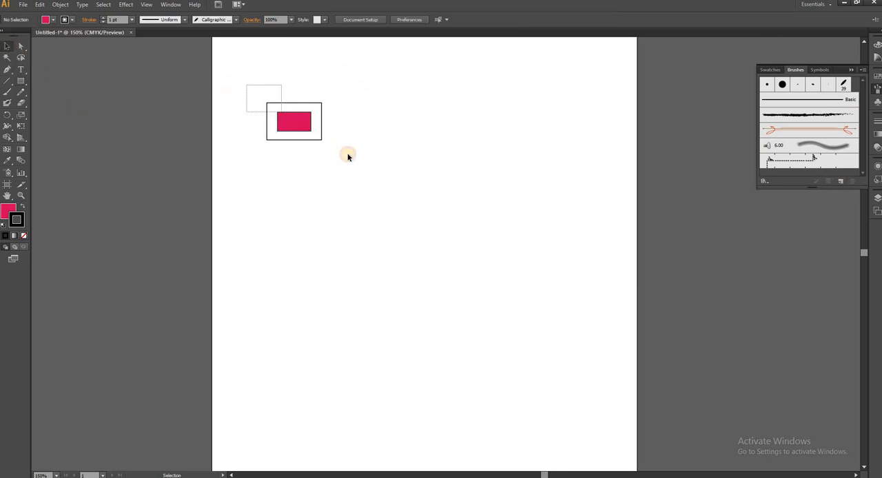
{"action": "left_click", "coordinate": [841, 182]}
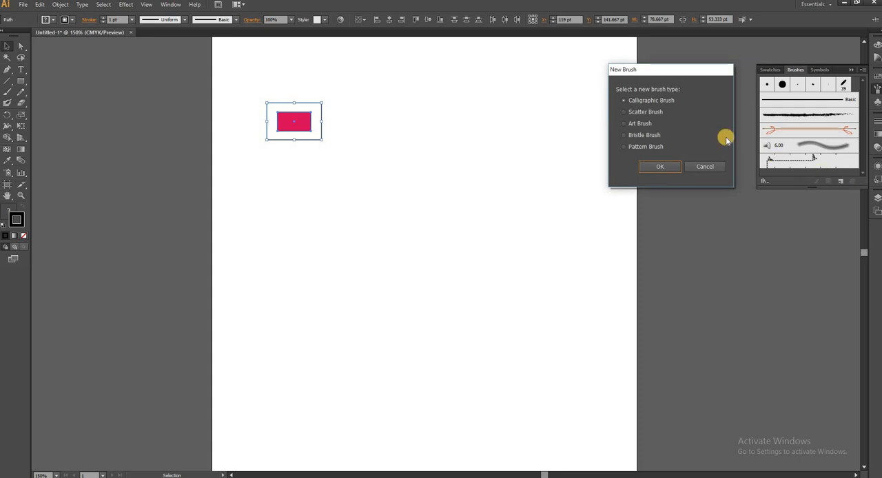
{"action": "left_click", "coordinate": [625, 114]}
{"action": "left_click", "coordinate": [657, 170]}
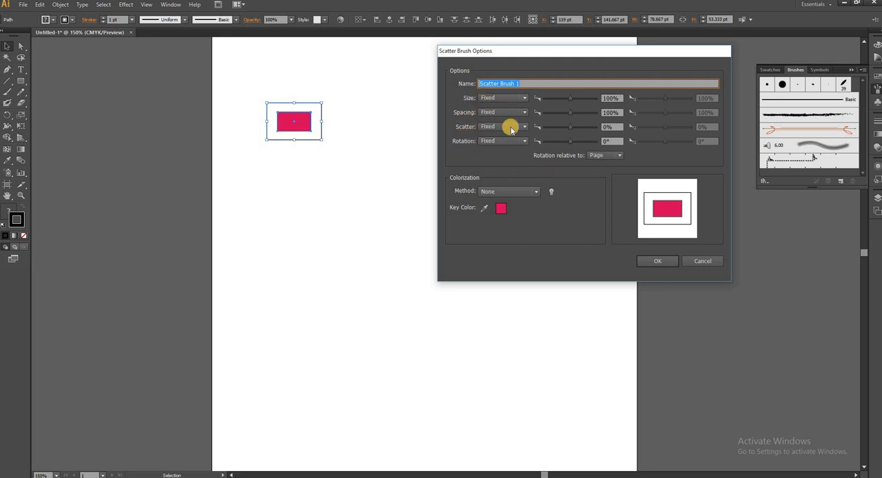
{"action": "left_click", "coordinate": [655, 262]}
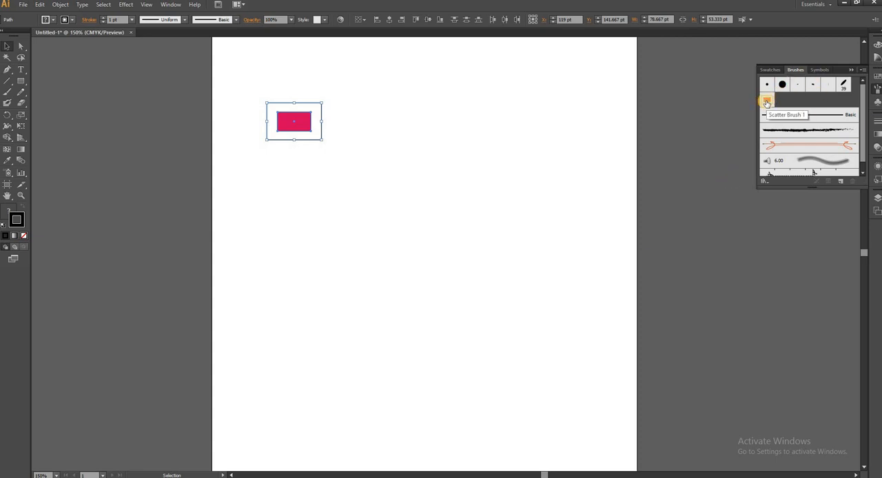
Step: Move the nested rectangles to the artboard's upper edge and apply the new scatter brush to them with the Paintbrush tool active
{"action": "left_click_drag", "start_coordinate": [300, 117], "coordinate": [360, 53]}
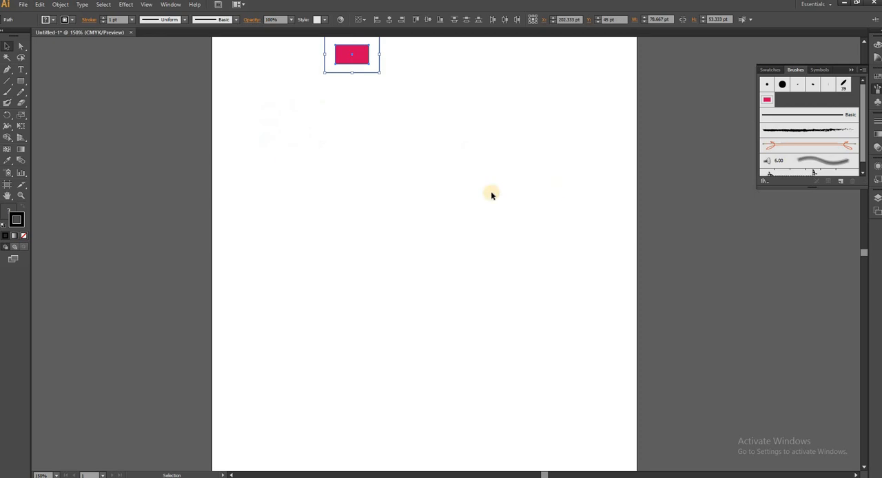
{"action": "left_click", "coordinate": [7, 92]}
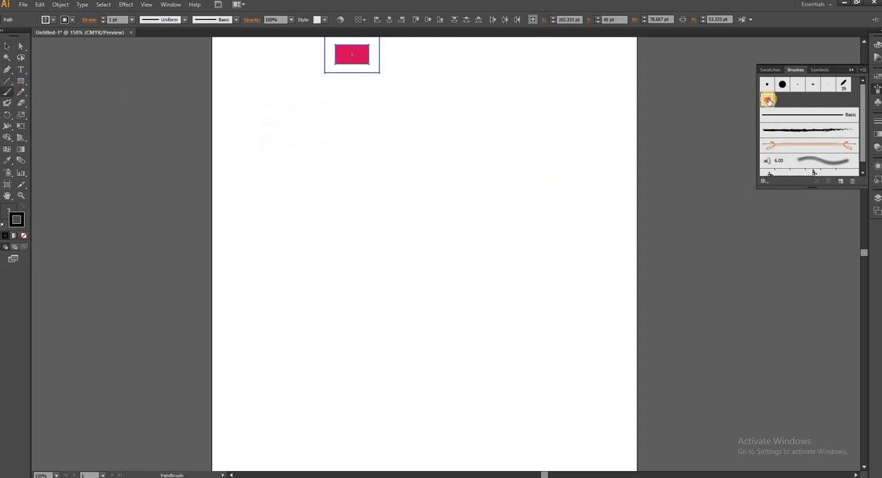
{"action": "left_click", "coordinate": [767, 100]}
Step: Paint eight short curved strokes across the artboard with the rectangle scatter brush
{"action": "left_click_drag", "start_coordinate": [522, 142], "coordinate": [493, 245]}
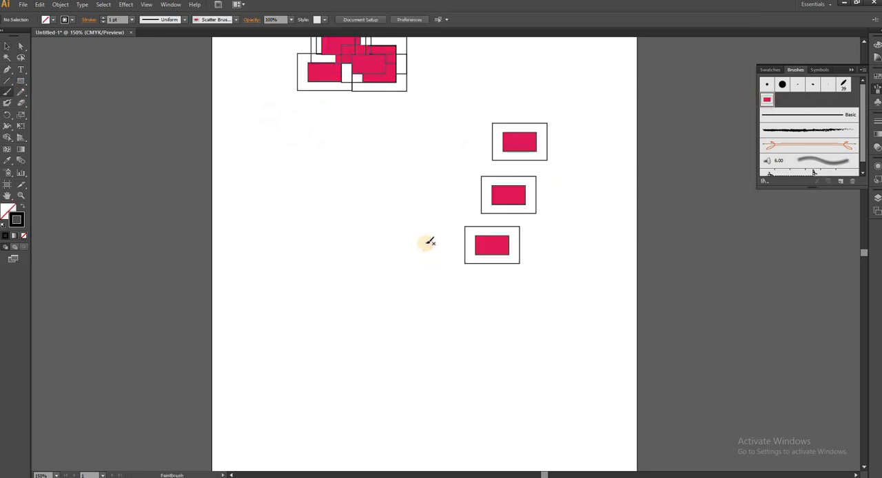
{"action": "left_click_drag", "start_coordinate": [422, 179], "coordinate": [432, 302]}
{"action": "mouse_move", "coordinate": [332, 277]}
{"action": "left_mouse_down"}
{"action": "mouse_move", "coordinate": [336, 178]}
{"action": "mouse_move", "coordinate": [456, 95]}
{"action": "left_mouse_up"}
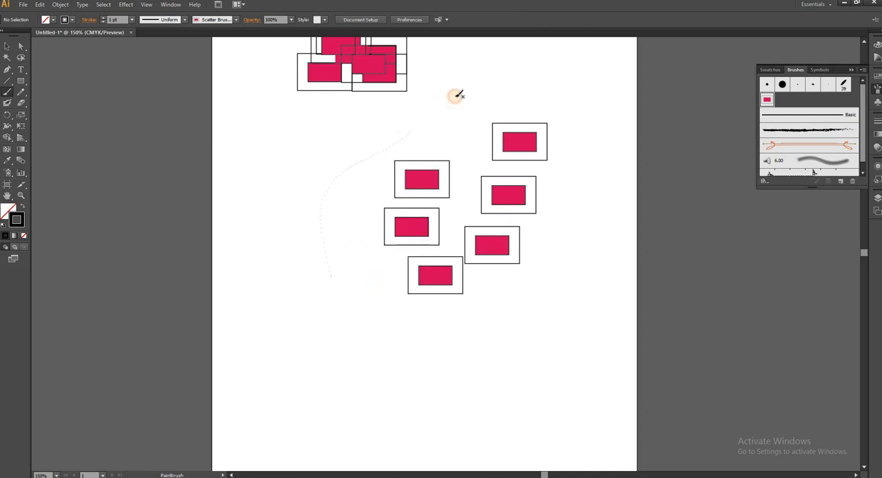
{"action": "left_click_drag", "start_coordinate": [566, 83], "coordinate": [587, 204]}
{"action": "left_click_drag", "start_coordinate": [595, 267], "coordinate": [570, 325]}
{"action": "left_click_drag", "start_coordinate": [484, 364], "coordinate": [435, 384]}
{"action": "left_click_drag", "start_coordinate": [391, 408], "coordinate": [318, 368]}
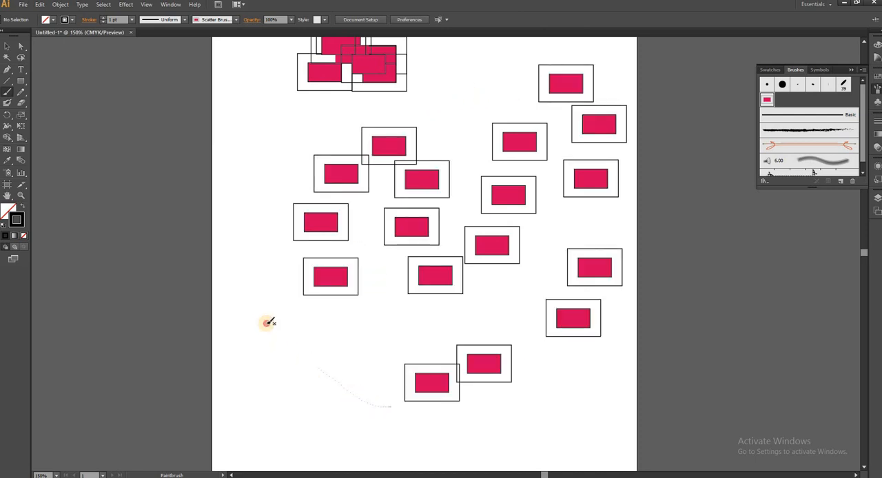
{"action": "left_click_drag", "start_coordinate": [267, 318], "coordinate": [266, 162]}
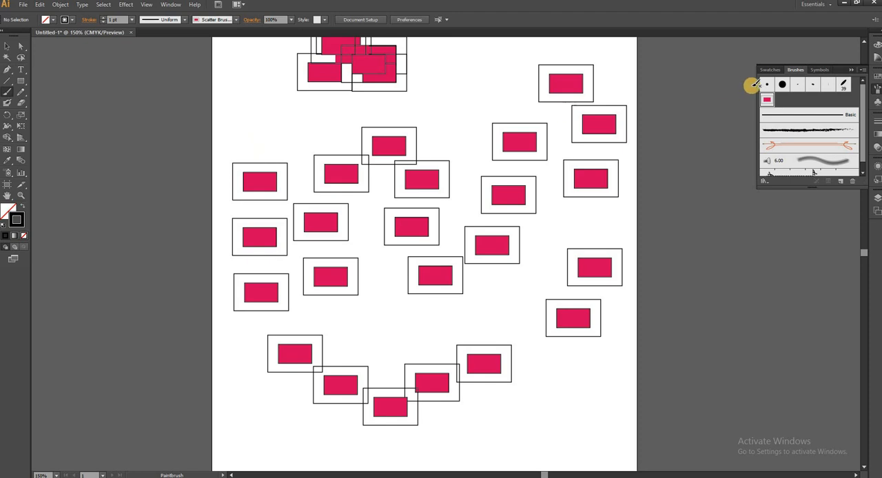
Step: Set the scatter brush to 45% size, 32% spacing, 0% scatter and -59° rotation, and apply the changes to the existing strokes
{"action": "double_click", "coordinate": [768, 101]}
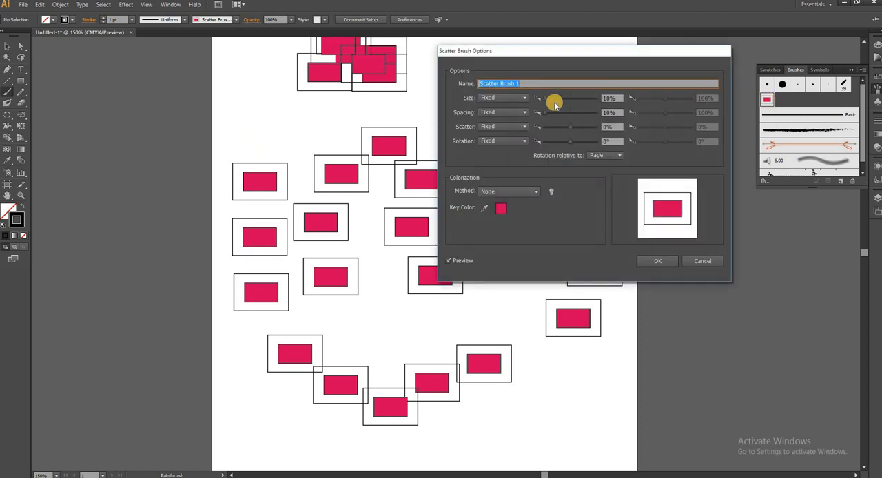
{"action": "mouse_move", "coordinate": [544, 100]}
{"action": "left_mouse_down"}
{"action": "mouse_move", "coordinate": [557, 98]}
{"action": "mouse_move", "coordinate": [548, 118]}
{"action": "left_mouse_up"}
{"action": "left_click_drag", "start_coordinate": [550, 118], "coordinate": [550, 117]}
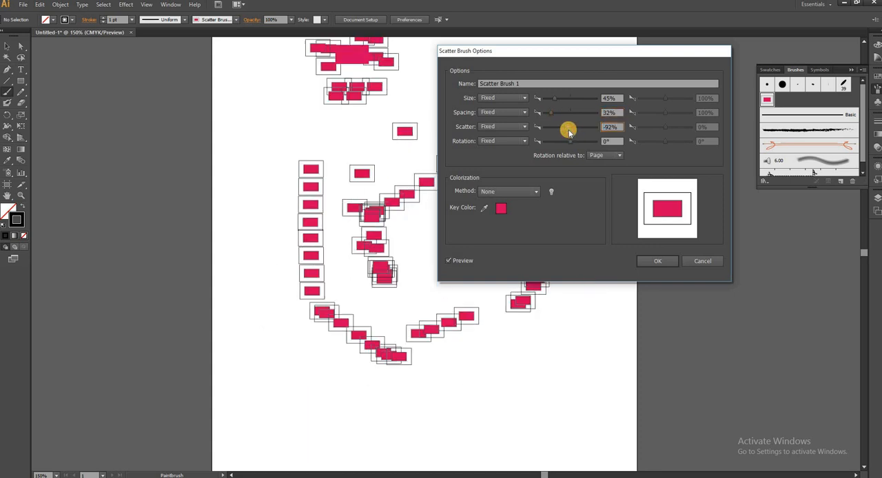
{"action": "left_click_drag", "start_coordinate": [565, 130], "coordinate": [564, 130]}
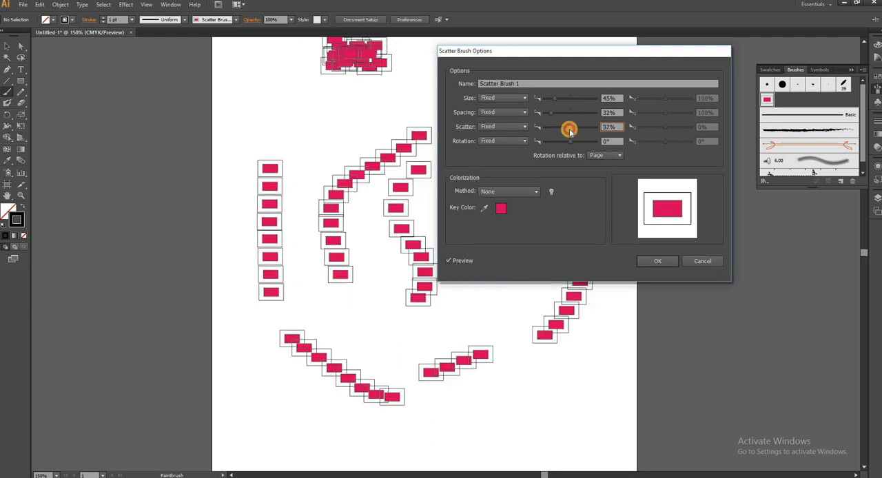
{"action": "left_click_drag", "start_coordinate": [568, 130], "coordinate": [569, 131]}
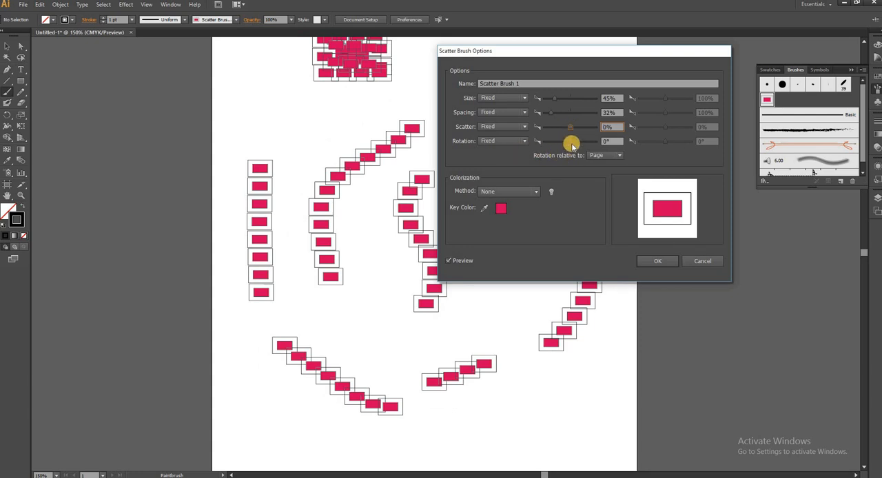
{"action": "left_click_drag", "start_coordinate": [570, 146], "coordinate": [562, 146]}
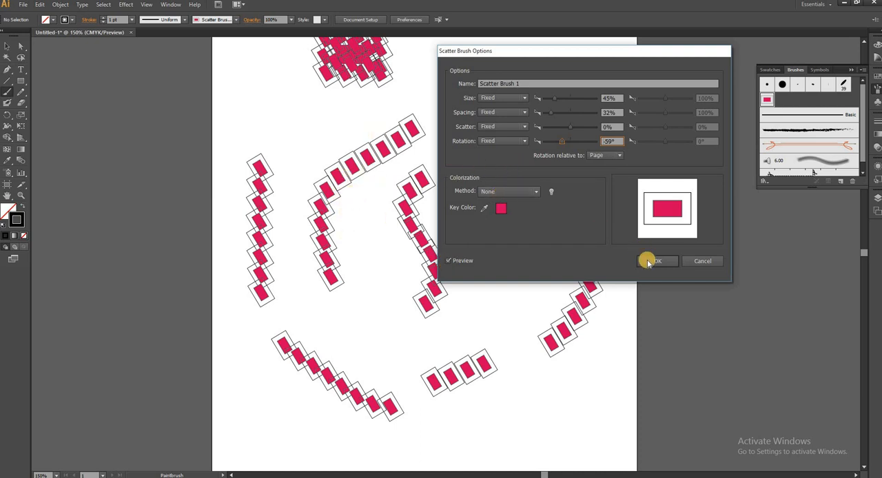
{"action": "left_click", "coordinate": [653, 261]}
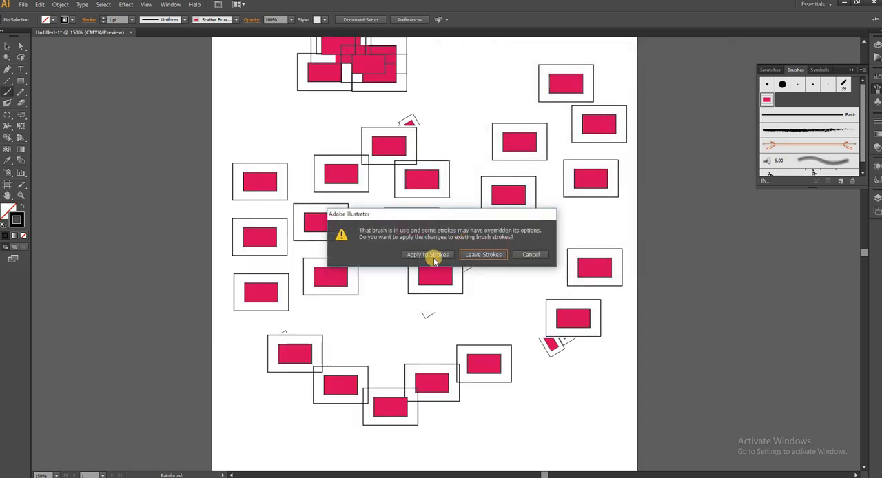
{"action": "left_click", "coordinate": [428, 255]}
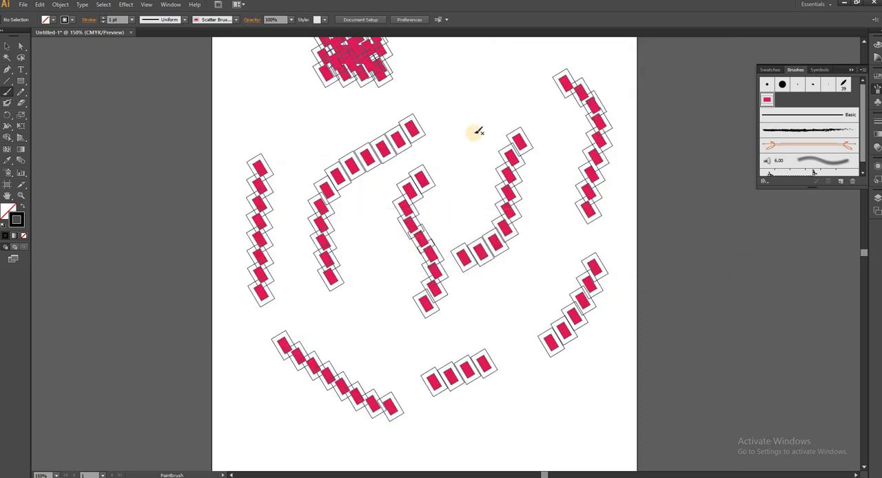
Step: Paint a few more strokes between the existing ones with the modified scatter brush
{"action": "mouse_move", "coordinate": [446, 92]}
{"action": "left_mouse_down"}
{"action": "mouse_move", "coordinate": [420, 175]}
{"action": "mouse_move", "coordinate": [399, 188]}
{"action": "mouse_move", "coordinate": [360, 257]}
{"action": "left_mouse_up"}
{"action": "left_click_drag", "start_coordinate": [376, 300], "coordinate": [461, 298]}
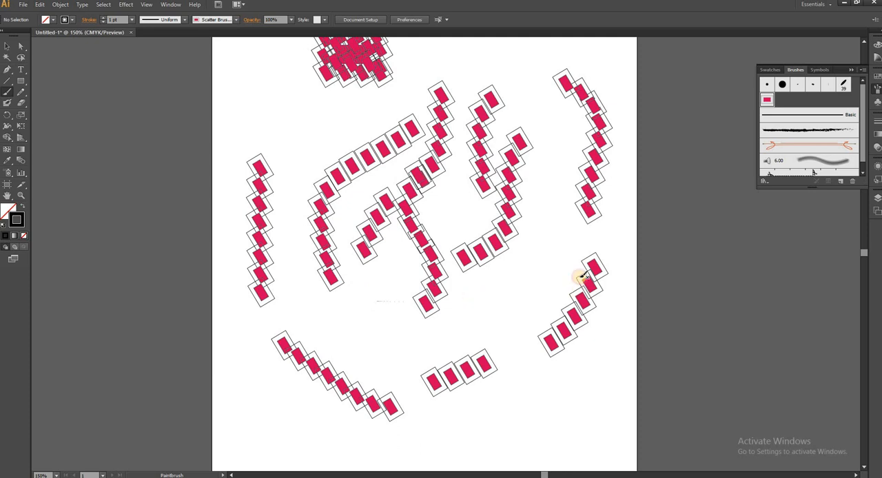
{"action": "left_click_drag", "start_coordinate": [565, 236], "coordinate": [500, 293]}
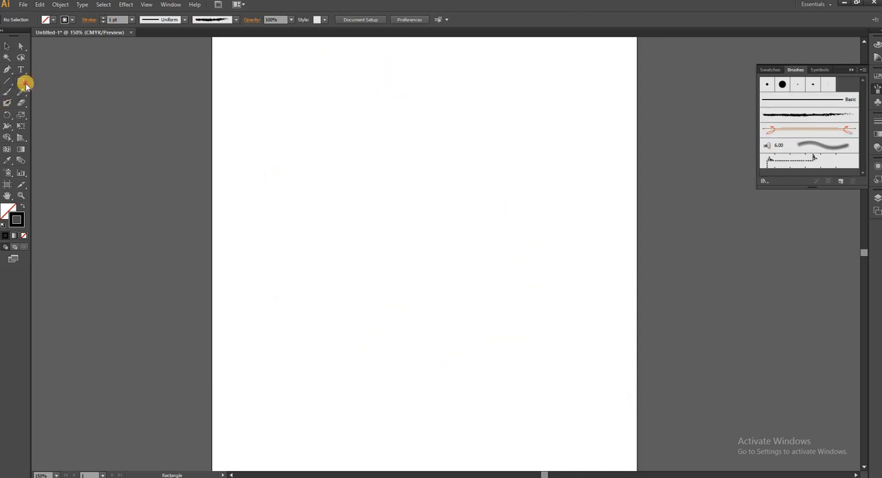
Step: Draw a circle about 43 pt in diameter in the artboard's upper part and repeat copies sideways to form a row of six touching circles
{"action": "left_click_drag", "start_coordinate": [25, 83], "coordinate": [48, 106]}
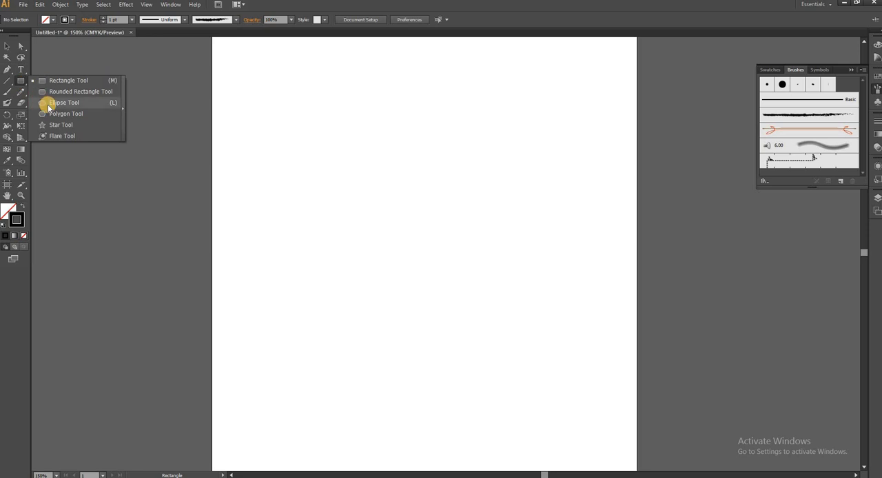
{"action": "left_click_drag", "start_coordinate": [48, 105], "coordinate": [47, 104]}
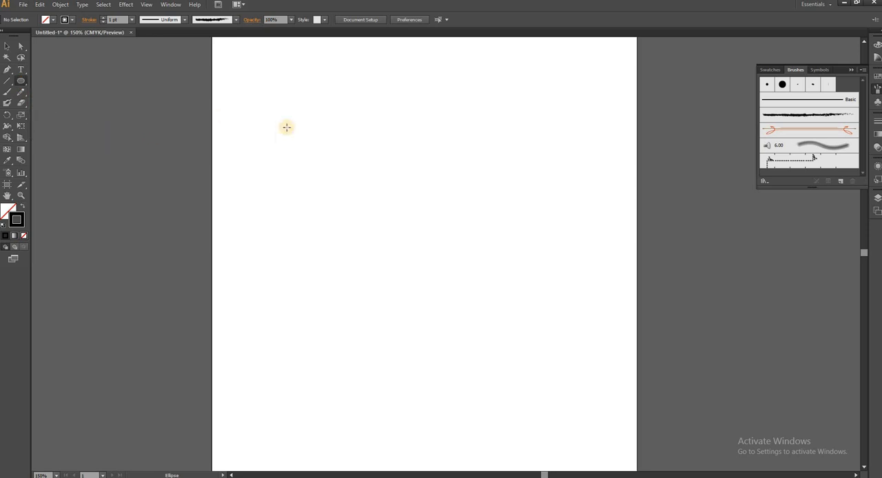
{"action": "left_click_drag", "start_coordinate": [262, 108], "coordinate": [288, 137]}
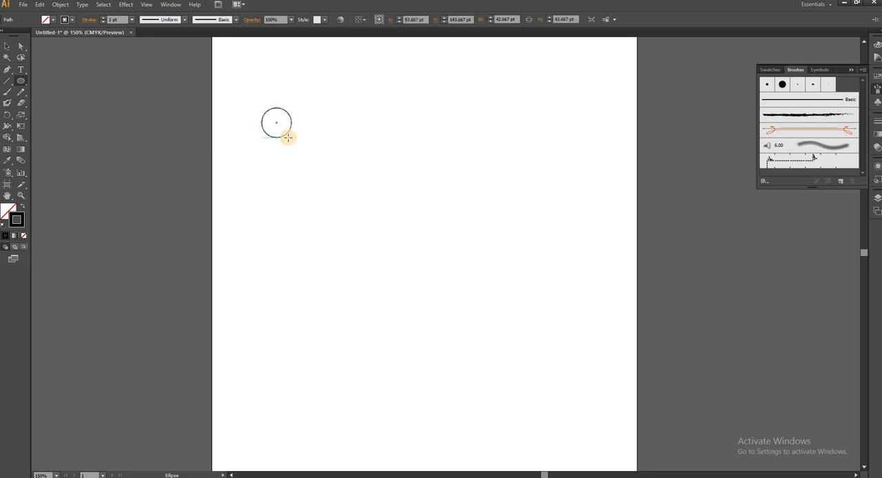
{"action": "key", "text": "v"}
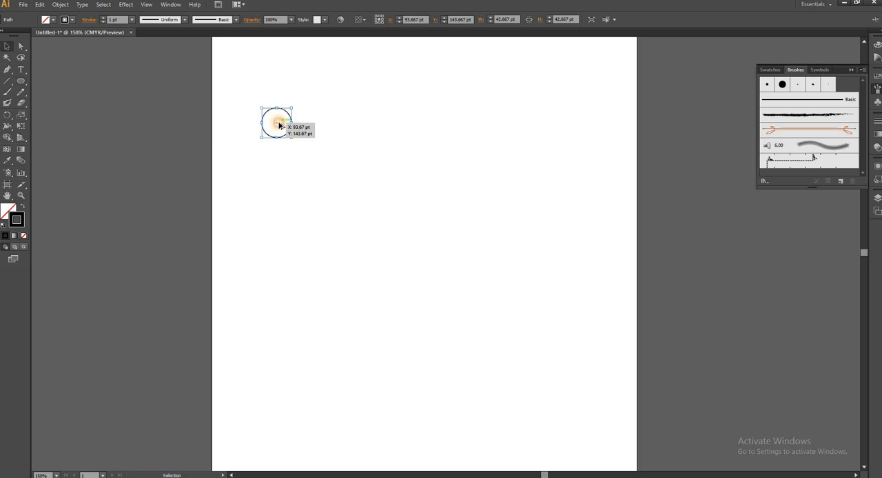
{"action": "left_click_drag", "start_coordinate": [279, 126], "coordinate": [307, 126]}
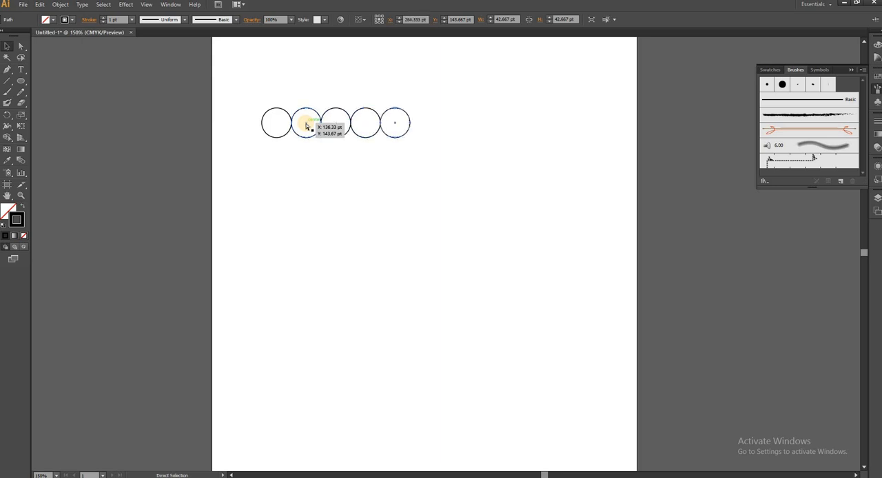
{"action": "key", "text": "ctrl+d"}
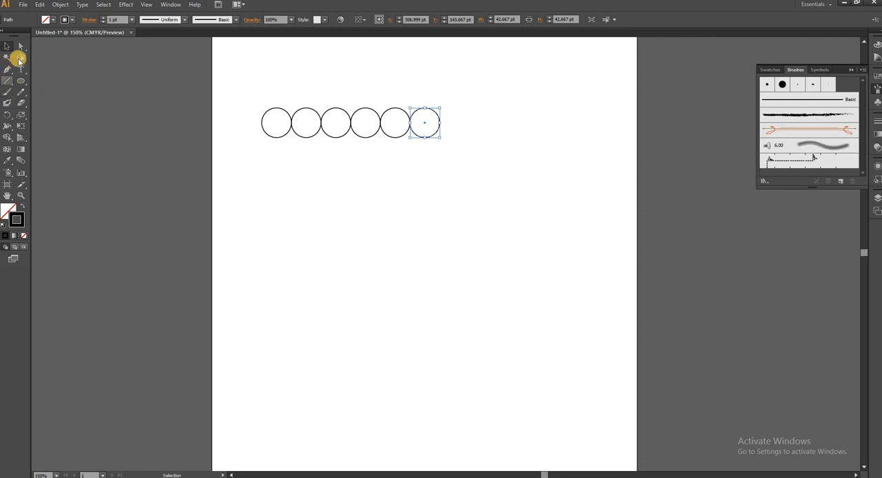
Step: Delete the bottom anchor points of all six circles and select the whole row of remaining arches
{"action": "left_click", "coordinate": [22, 47]}
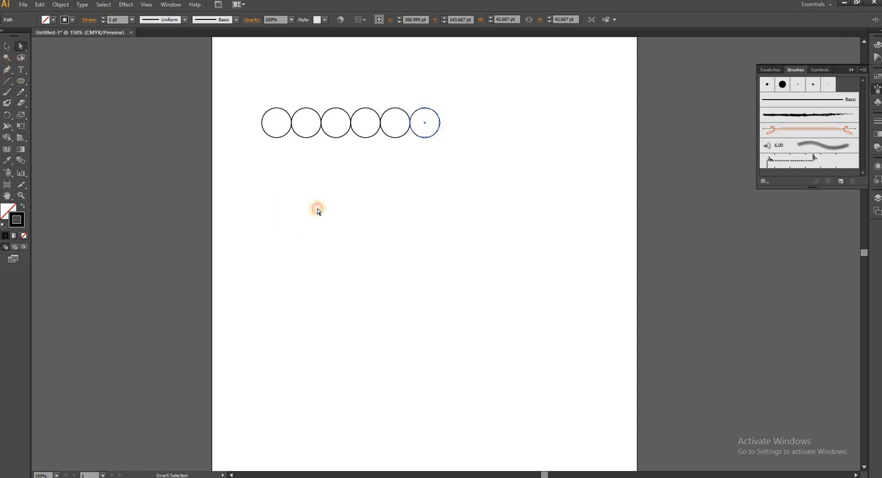
{"action": "left_click", "coordinate": [313, 205]}
{"action": "left_click_drag", "start_coordinate": [250, 131], "coordinate": [475, 202]}
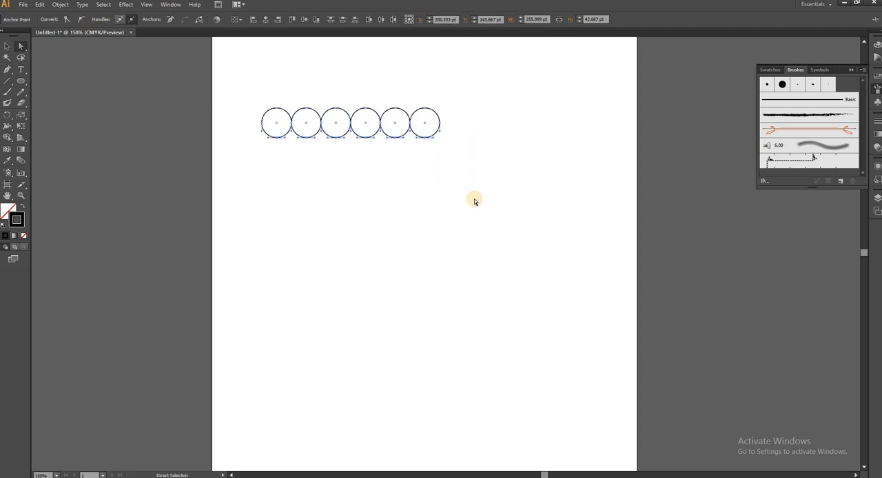
{"action": "key", "text": "Delete"}
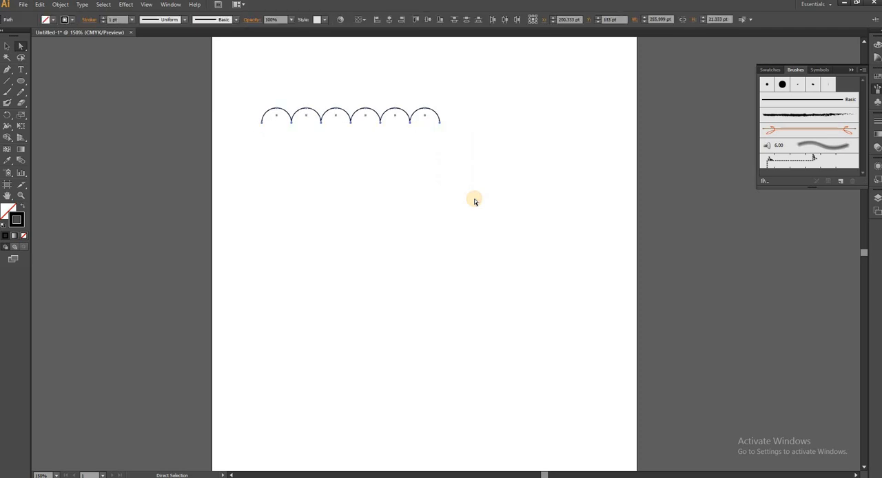
{"action": "left_click", "coordinate": [7, 47]}
{"action": "left_click_drag", "start_coordinate": [240, 65], "coordinate": [529, 200]}
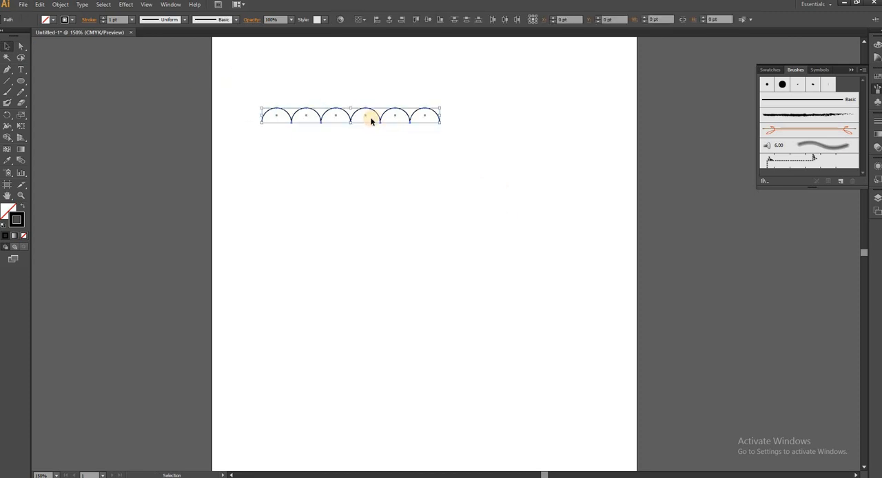
Step: Move the row of arches lower on the artboard and draw a vertical line about 215 pt long through its centre
{"action": "left_click_drag", "start_coordinate": [353, 116], "coordinate": [352, 188]}
{"action": "left_click", "coordinate": [441, 258]}
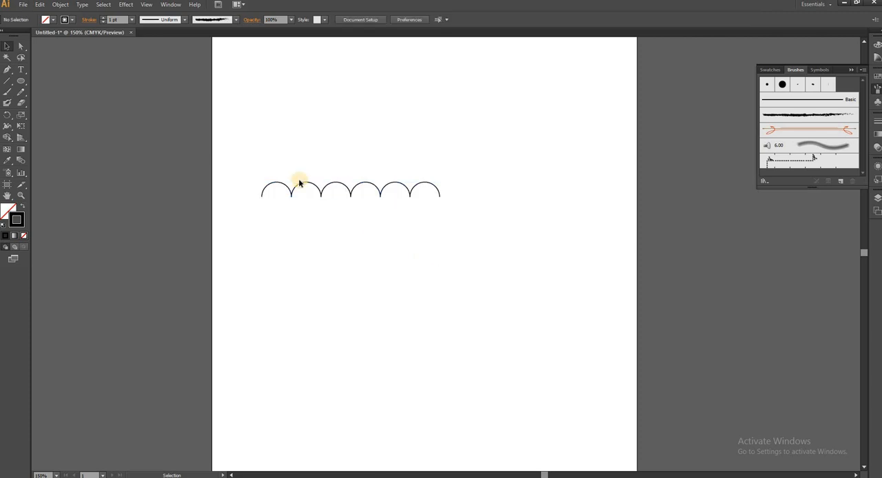
{"action": "left_click", "coordinate": [7, 81]}
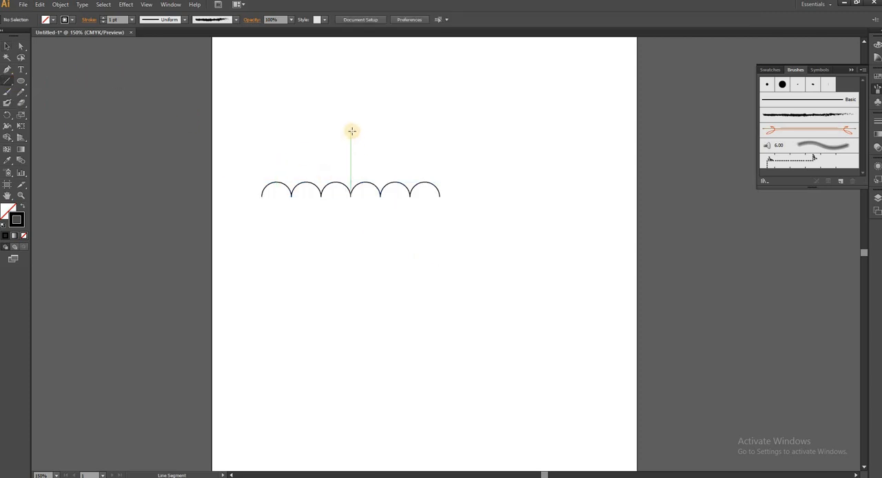
{"action": "left_click_drag", "start_coordinate": [351, 130], "coordinate": [350, 279]}
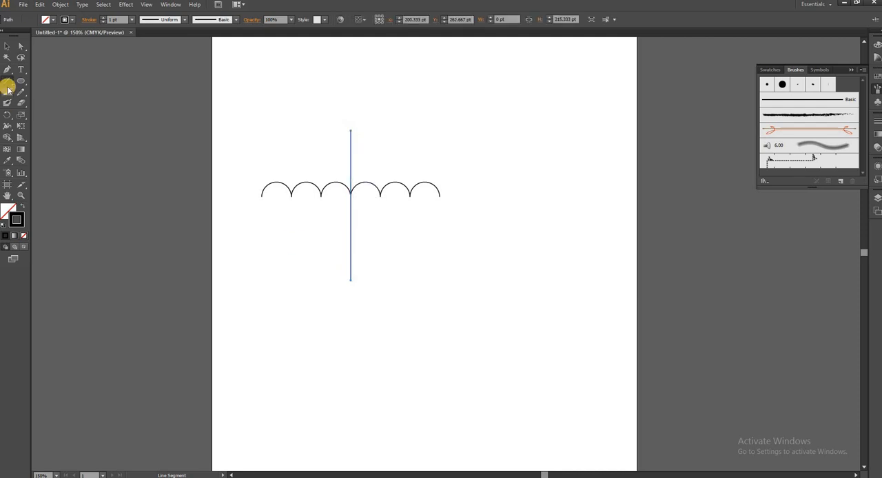
Step: Draw six arcs joining the vertical line's top end to the arches' lower ends, three per side, to form an umbrella canopy
{"action": "left_click_drag", "start_coordinate": [11, 86], "coordinate": [34, 92]}
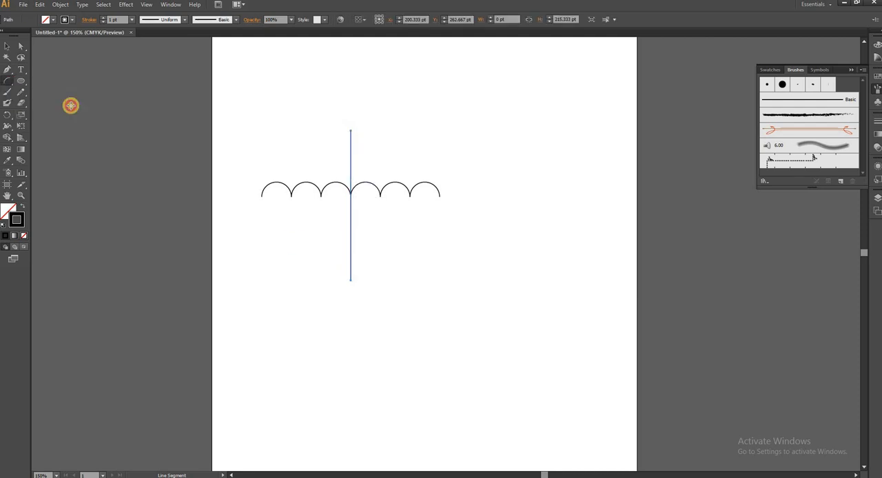
{"action": "left_click_drag", "start_coordinate": [259, 195], "coordinate": [351, 131]}
{"action": "left_click_drag", "start_coordinate": [292, 194], "coordinate": [351, 130]}
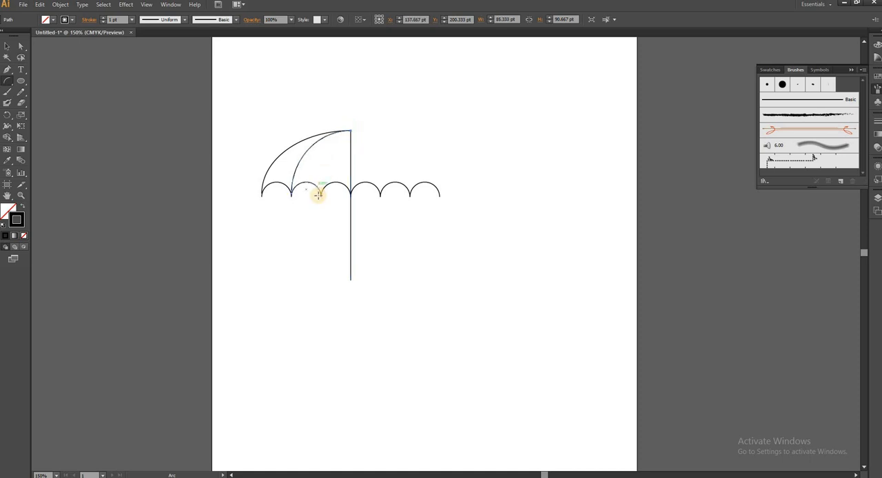
{"action": "left_click_drag", "start_coordinate": [320, 194], "coordinate": [351, 131]}
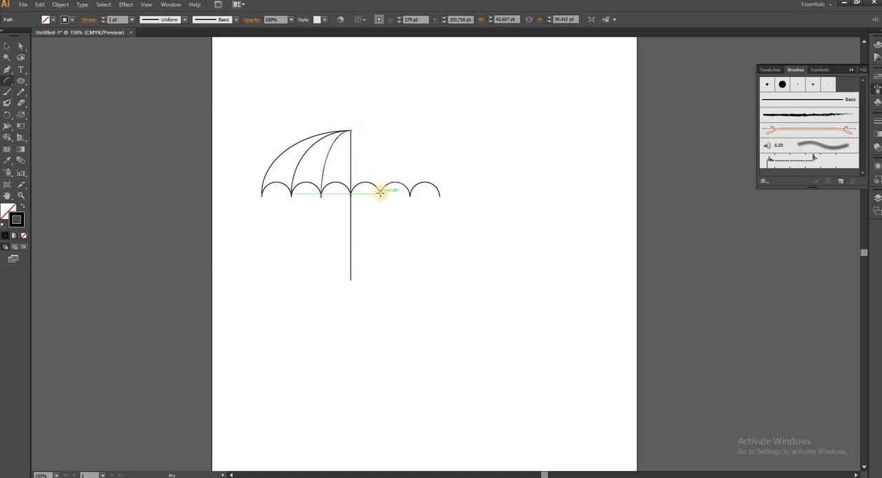
{"action": "left_click_drag", "start_coordinate": [380, 193], "coordinate": [351, 131]}
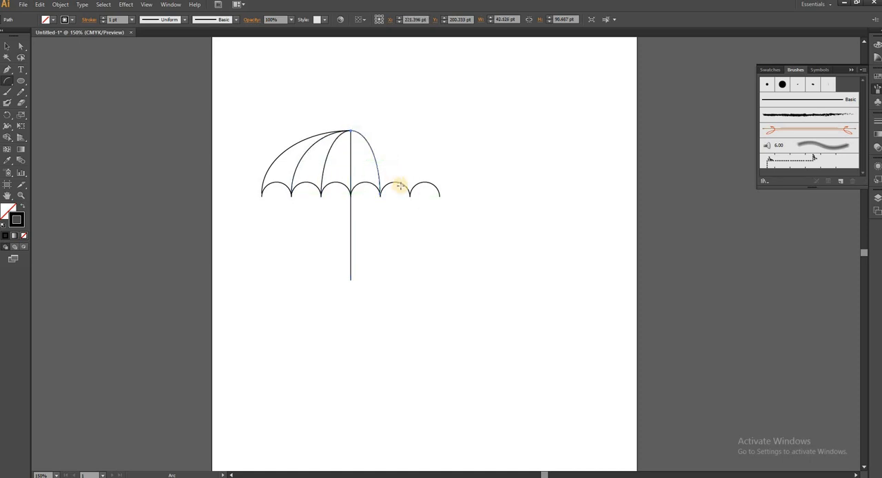
{"action": "left_click_drag", "start_coordinate": [410, 193], "coordinate": [351, 130]}
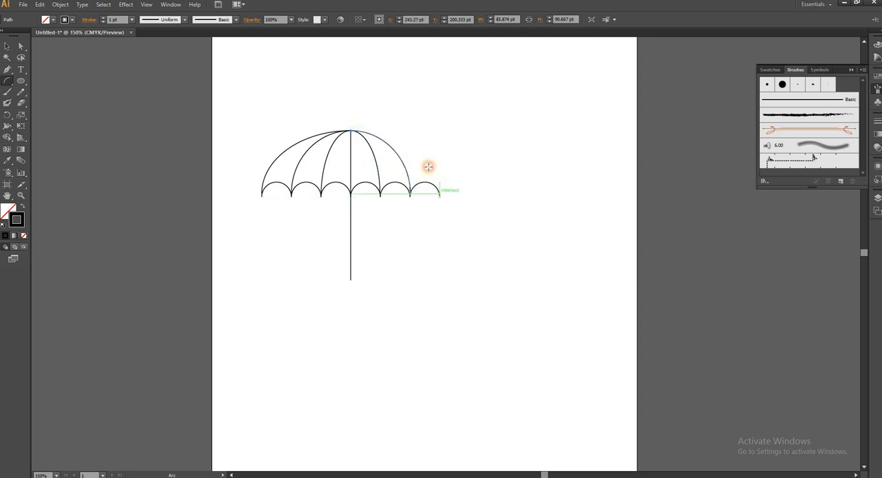
{"action": "left_click_drag", "start_coordinate": [440, 195], "coordinate": [351, 130]}
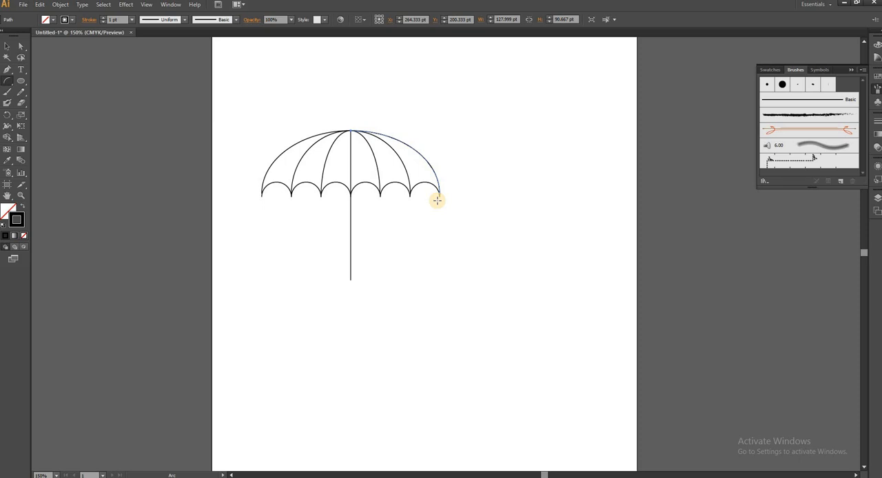
Step: Group all the umbrella's paths and scale the group down to about 72 by 55 pt
{"action": "left_click", "coordinate": [7, 46]}
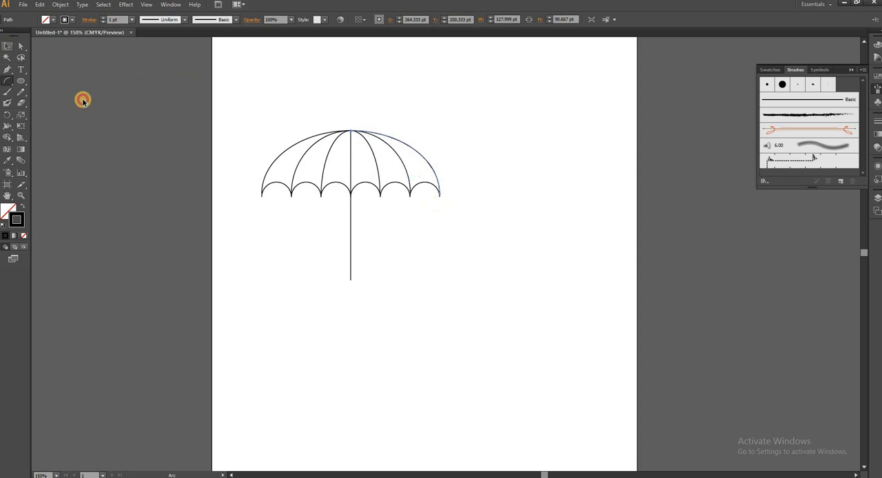
{"action": "left_click_drag", "start_coordinate": [245, 96], "coordinate": [477, 317]}
{"action": "right_click", "coordinate": [378, 166]}
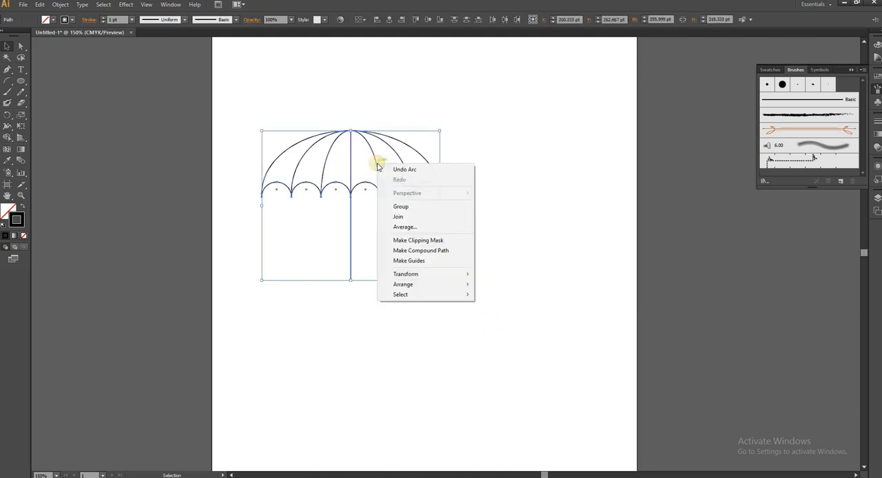
{"action": "left_click", "coordinate": [401, 206]}
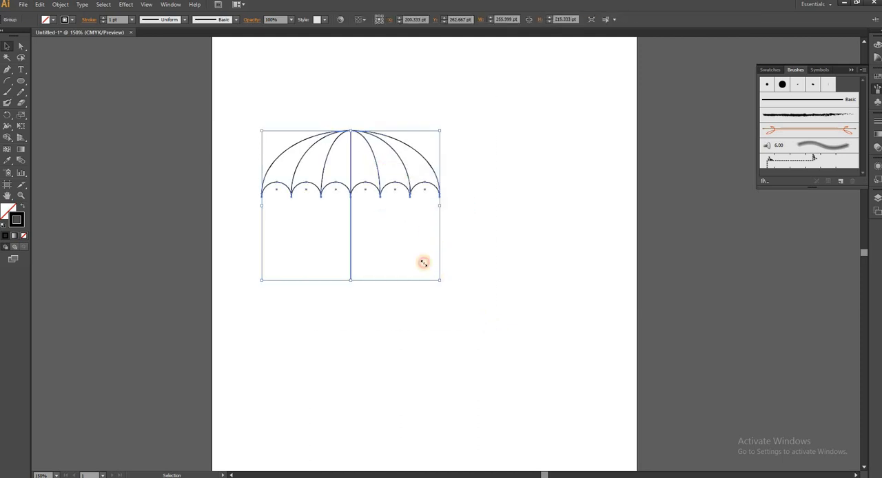
{"action": "left_click_drag", "start_coordinate": [424, 262], "coordinate": [313, 172]}
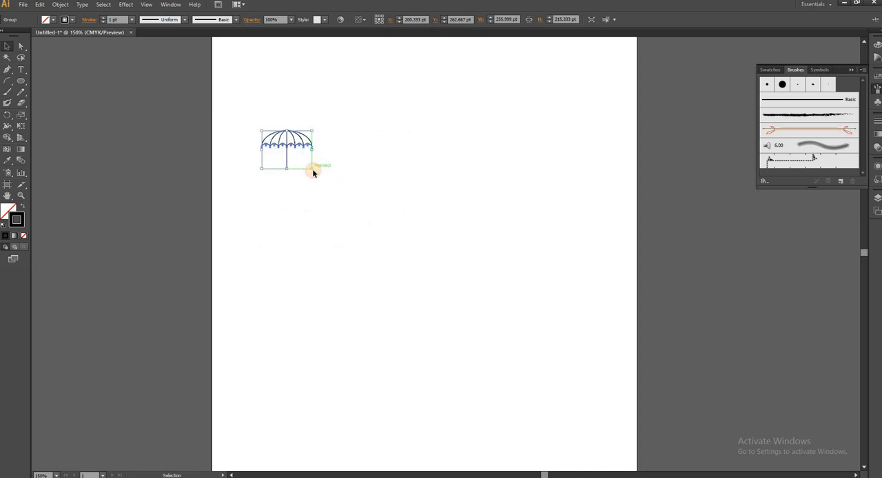
Step: Create a scatter brush with default options from the umbrella and move the umbrella artwork to the artboard's top edge
{"action": "left_click", "coordinate": [840, 183]}
{"action": "left_click", "coordinate": [624, 112]}
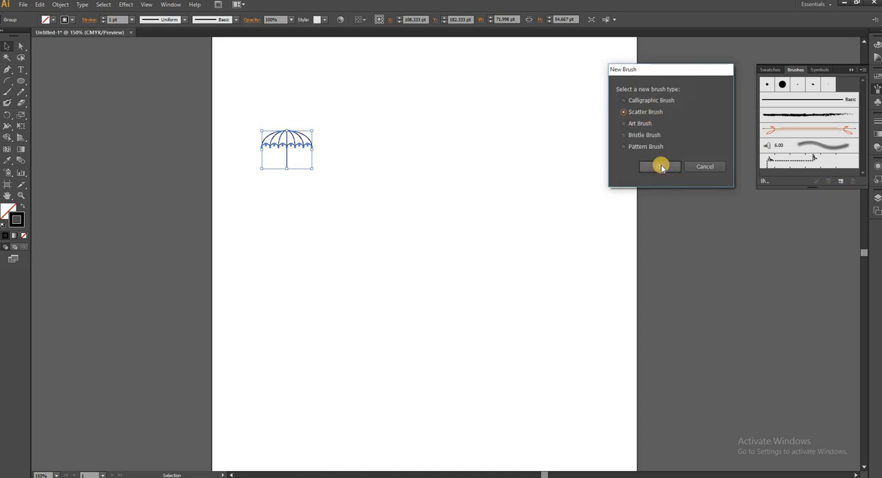
{"action": "left_click", "coordinate": [661, 167]}
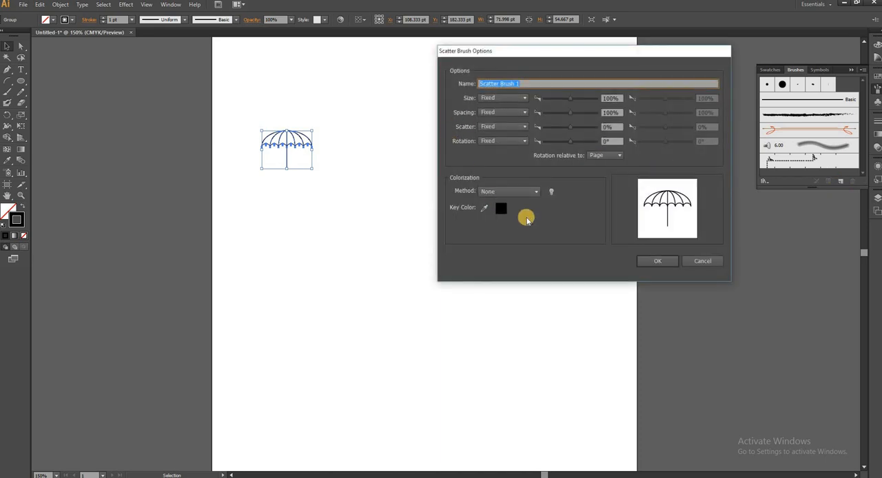
{"action": "left_click", "coordinate": [651, 261]}
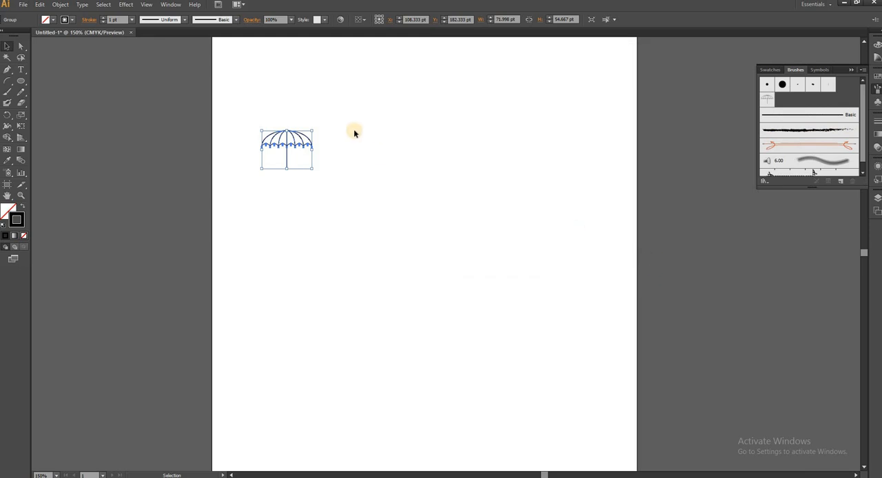
{"action": "mouse_move", "coordinate": [297, 148]}
{"action": "left_mouse_down"}
{"action": "mouse_move", "coordinate": [404, 63]}
{"action": "mouse_move", "coordinate": [394, 60]}
{"action": "left_mouse_up"}
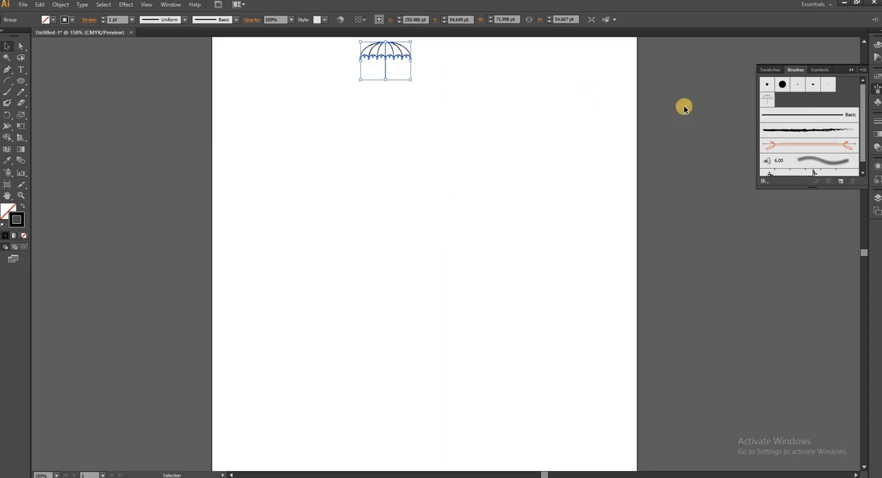
Step: Apply the umbrella scatter brush to the selected artwork and paint strokes of umbrellas across the whole artboard
{"action": "left_click", "coordinate": [769, 100]}
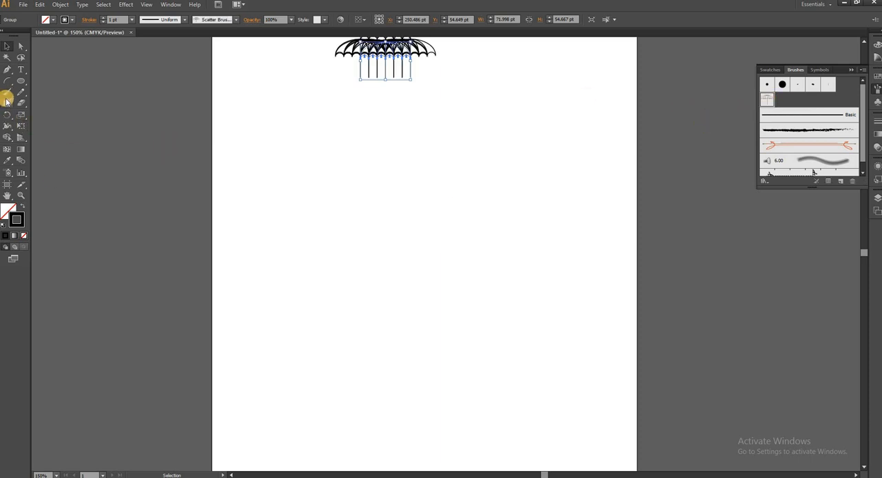
{"action": "left_click", "coordinate": [11, 96]}
{"action": "mouse_move", "coordinate": [597, 126]}
{"action": "left_mouse_down"}
{"action": "mouse_move", "coordinate": [572, 200]}
{"action": "mouse_move", "coordinate": [560, 209]}
{"action": "left_mouse_up"}
{"action": "mouse_move", "coordinate": [528, 184]}
{"action": "left_mouse_down"}
{"action": "mouse_move", "coordinate": [502, 199]}
{"action": "mouse_move", "coordinate": [482, 272]}
{"action": "left_mouse_up"}
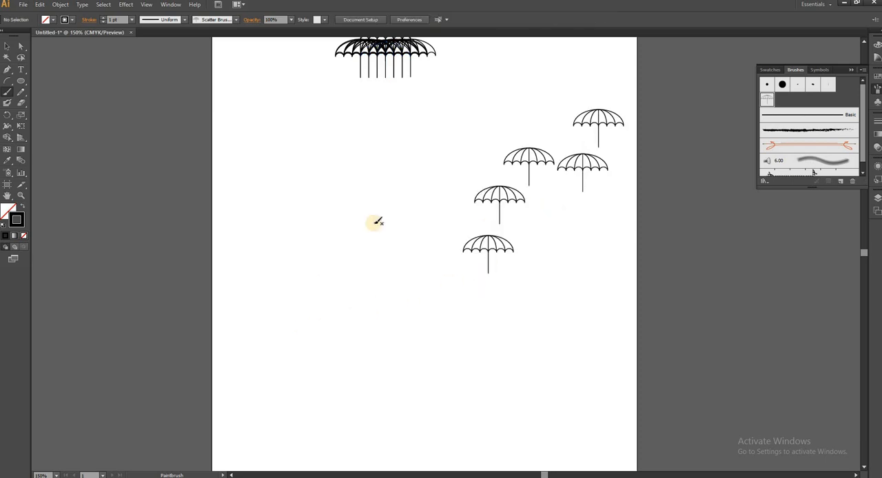
{"action": "left_click_drag", "start_coordinate": [359, 299], "coordinate": [359, 299]}
{"action": "mouse_move", "coordinate": [343, 166]}
{"action": "left_mouse_down"}
{"action": "mouse_move", "coordinate": [302, 233]}
{"action": "mouse_move", "coordinate": [298, 319]}
{"action": "mouse_move", "coordinate": [373, 329]}
{"action": "mouse_move", "coordinate": [562, 301]}
{"action": "left_mouse_up"}
{"action": "mouse_move", "coordinate": [612, 220]}
{"action": "left_mouse_down"}
{"action": "mouse_move", "coordinate": [608, 358]}
{"action": "mouse_move", "coordinate": [572, 368]}
{"action": "left_mouse_up"}
{"action": "left_click_drag", "start_coordinate": [561, 365], "coordinate": [420, 402]}
{"action": "left_click_drag", "start_coordinate": [386, 410], "coordinate": [286, 418]}
{"action": "left_click_drag", "start_coordinate": [260, 380], "coordinate": [348, 368]}
{"action": "left_click_drag", "start_coordinate": [427, 269], "coordinate": [463, 146]}
{"action": "mouse_move", "coordinate": [266, 152]}
{"action": "left_mouse_down"}
{"action": "mouse_move", "coordinate": [259, 262]}
{"action": "mouse_move", "coordinate": [243, 303]}
{"action": "left_mouse_up"}
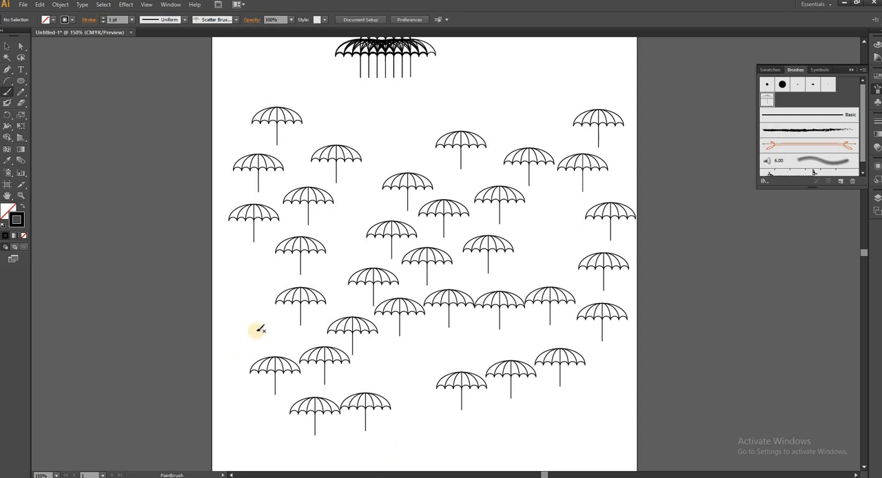
Step: Select all the umbrella artwork and strokes on the artboard and delete them
{"action": "left_click", "coordinate": [8, 48]}
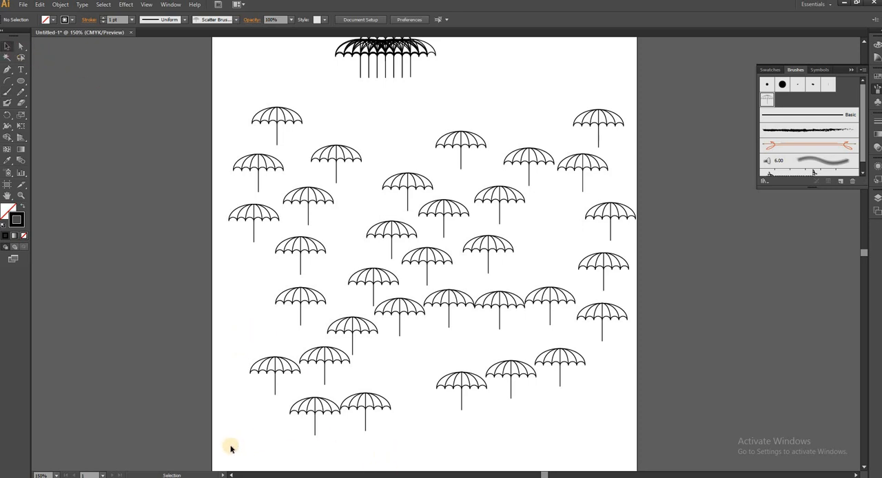
{"action": "mouse_move", "coordinate": [230, 446]}
{"action": "left_mouse_down"}
{"action": "mouse_move", "coordinate": [693, 297]}
{"action": "mouse_move", "coordinate": [690, 77]}
{"action": "left_mouse_up"}
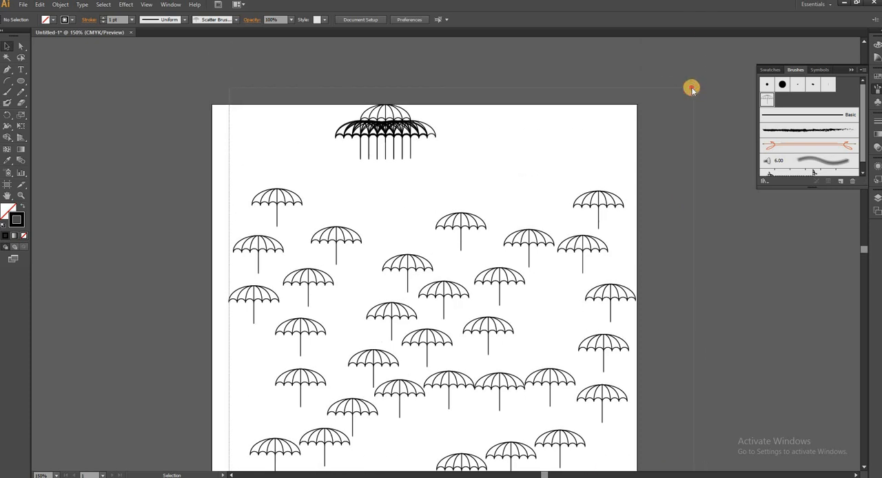
{"action": "key", "text": "Delete"}
{"action": "scroll", "coordinate": [533, 201], "scroll_direction": "down", "scroll_amount": 3}
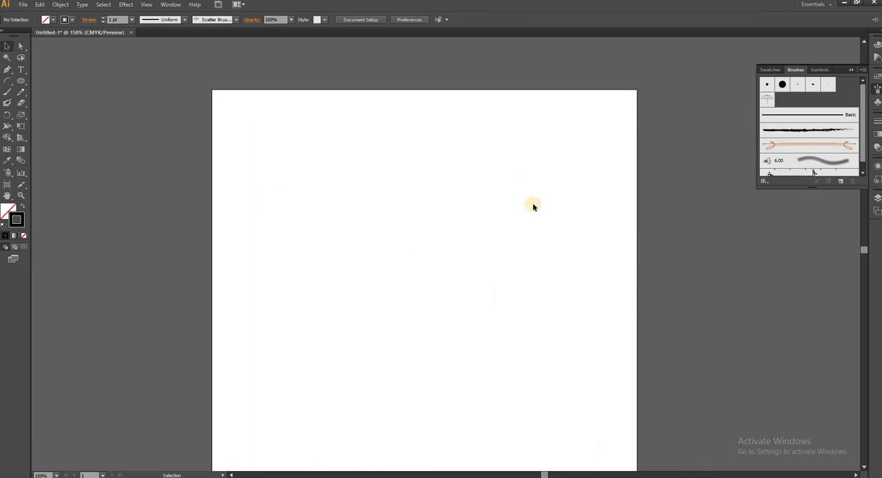
{"action": "left_click", "coordinate": [845, 184]}
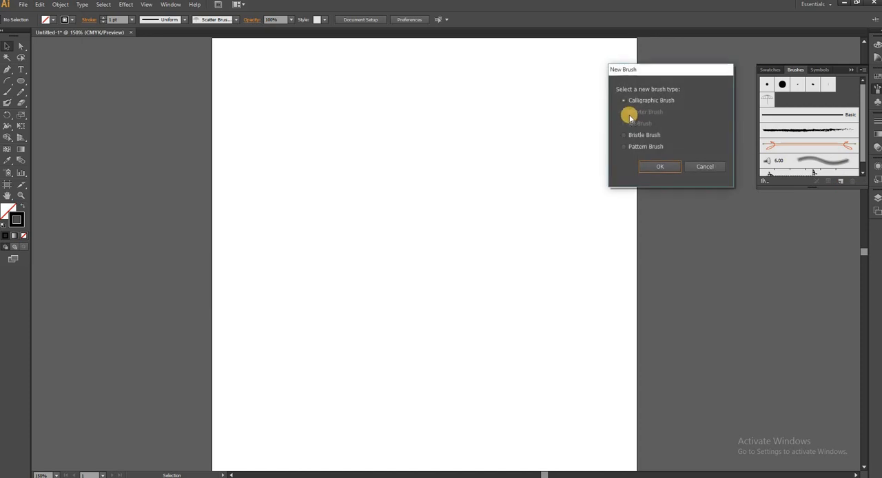
{"action": "left_click", "coordinate": [666, 169]}
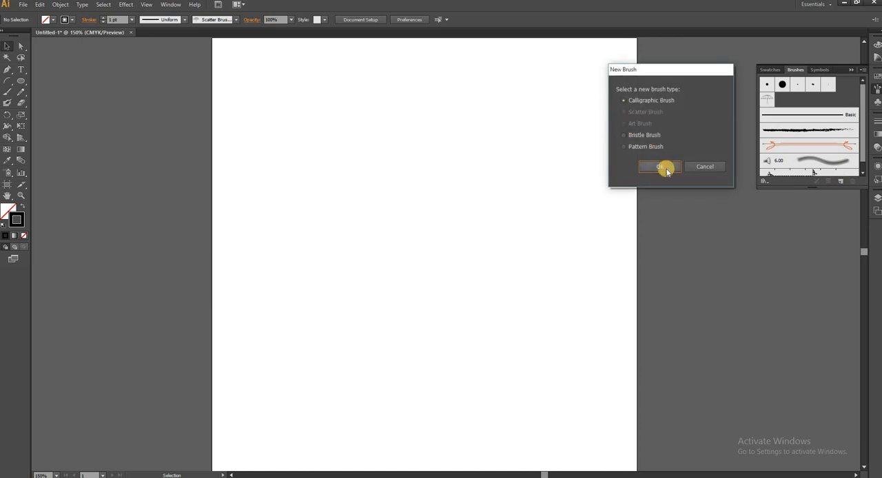
{"action": "left_click", "coordinate": [704, 168]}
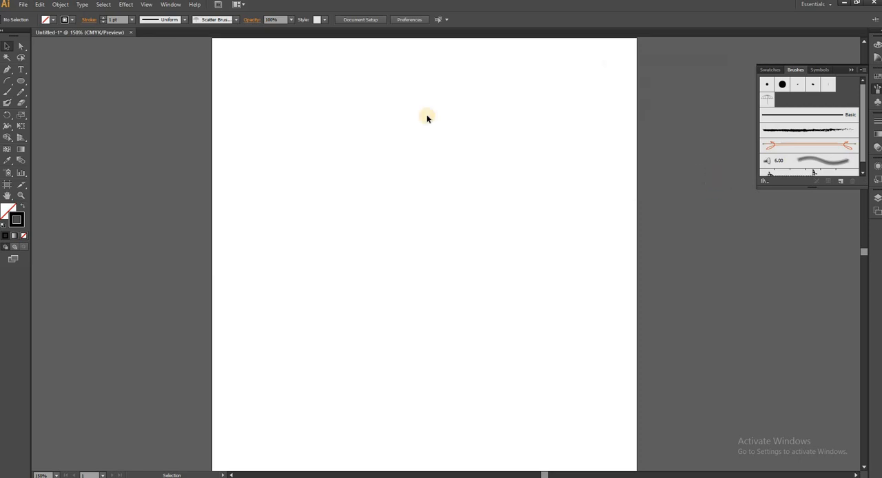
Step: Draw a flat ellipse about 105 by 17 pt in the artboard's upper part and create an art brush with default options from it
{"action": "left_click", "coordinate": [21, 82]}
{"action": "mouse_move", "coordinate": [310, 126]}
{"action": "left_mouse_down"}
{"action": "mouse_move", "coordinate": [352, 144]}
{"action": "mouse_move", "coordinate": [384, 138]}
{"action": "left_mouse_up"}
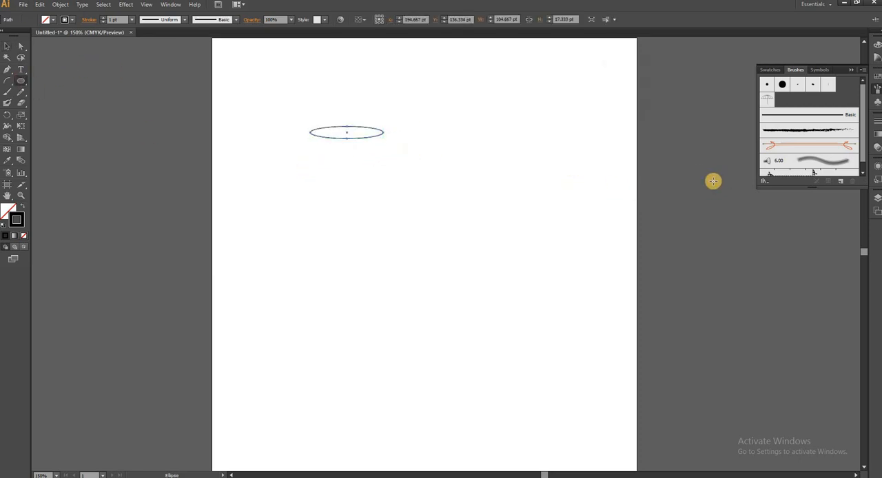
{"action": "left_click", "coordinate": [841, 183]}
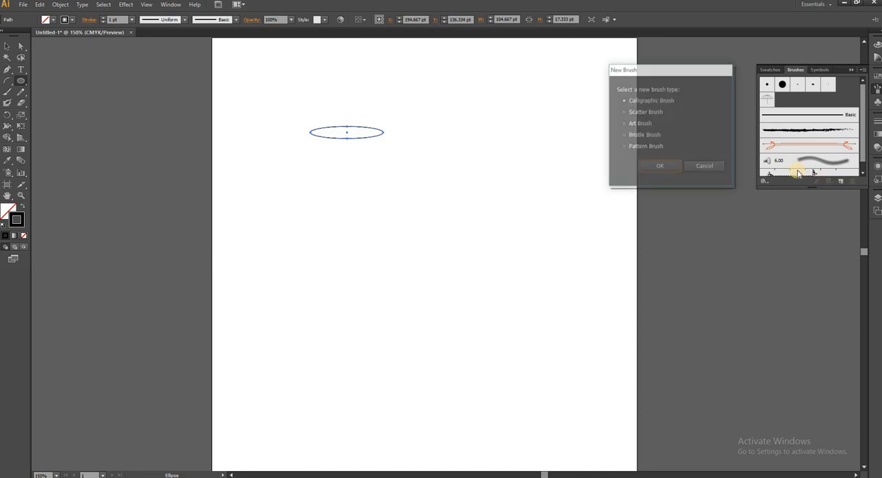
{"action": "left_click", "coordinate": [624, 124]}
{"action": "left_click", "coordinate": [660, 168]}
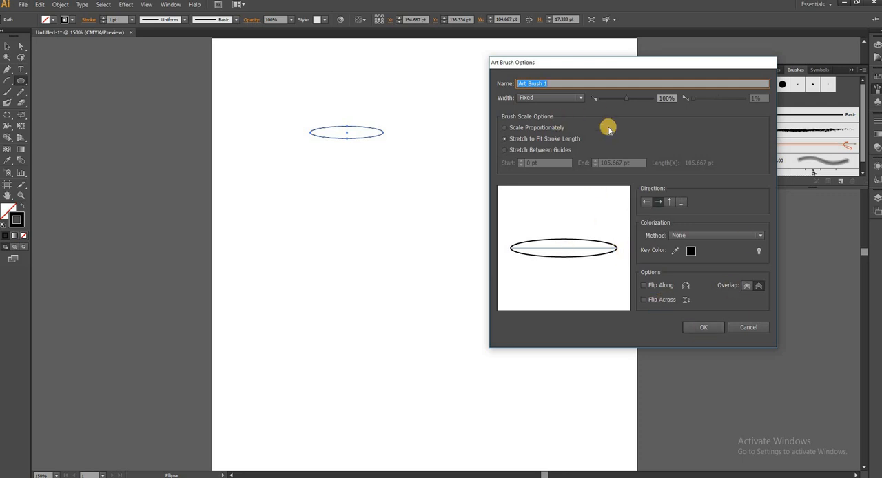
{"action": "left_click", "coordinate": [703, 328]}
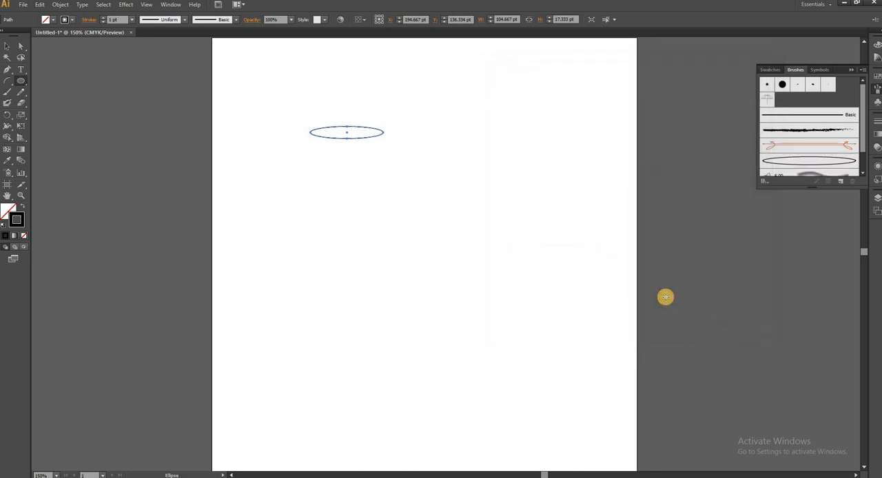
Step: Apply the ellipse art brush to the ellipse and paint two curved strokes in the artboard's right half
{"action": "left_click", "coordinate": [807, 162]}
{"action": "left_click", "coordinate": [7, 93]}
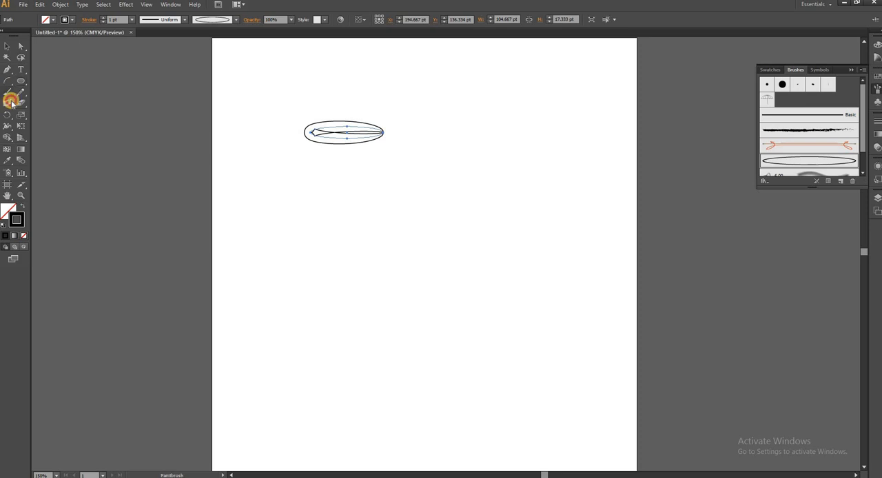
{"action": "mouse_move", "coordinate": [593, 183]}
{"action": "left_mouse_down"}
{"action": "mouse_move", "coordinate": [514, 281]}
{"action": "mouse_move", "coordinate": [485, 292]}
{"action": "left_mouse_up"}
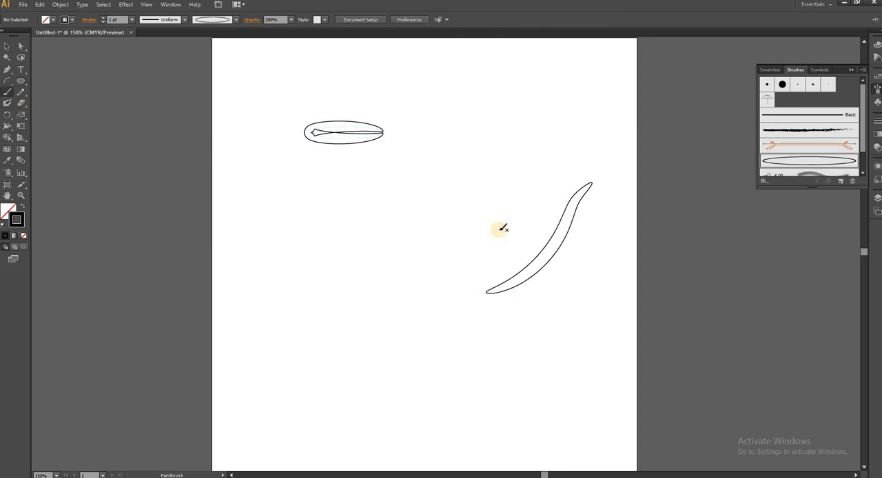
{"action": "left_click_drag", "start_coordinate": [517, 198], "coordinate": [424, 311]}
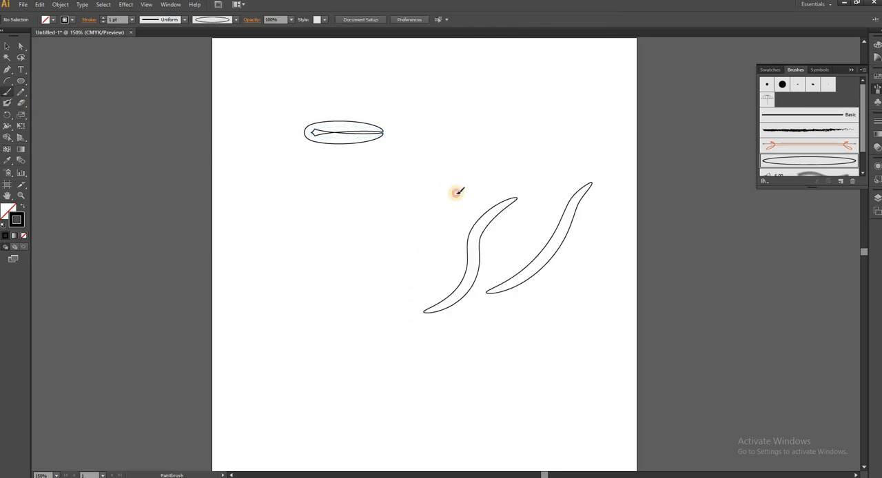
Step: Try more calligraphy-like strokes beside and below the two curves with the ellipse art brush, and undo them
{"action": "mouse_move", "coordinate": [455, 190]}
{"action": "left_mouse_down"}
{"action": "mouse_move", "coordinate": [407, 214]}
{"action": "mouse_move", "coordinate": [324, 213]}
{"action": "mouse_move", "coordinate": [286, 246]}
{"action": "left_mouse_up"}
{"action": "left_click_drag", "start_coordinate": [414, 348], "coordinate": [525, 373]}
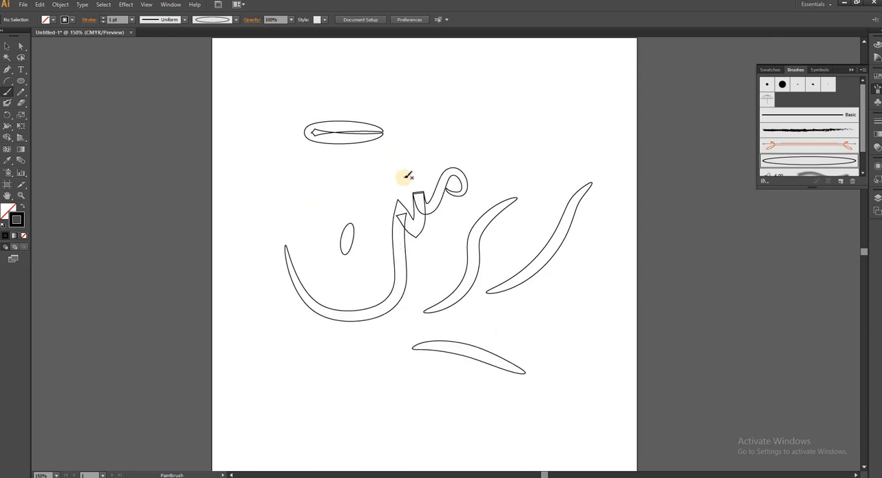
{"action": "key", "text": "ctrl+z"}
{"action": "key", "text": "ctrl+z"}
{"action": "key", "text": "ctrl+z"}
{"action": "key", "text": "ctrl+z"}
{"action": "key", "text": "ctrl+z"}
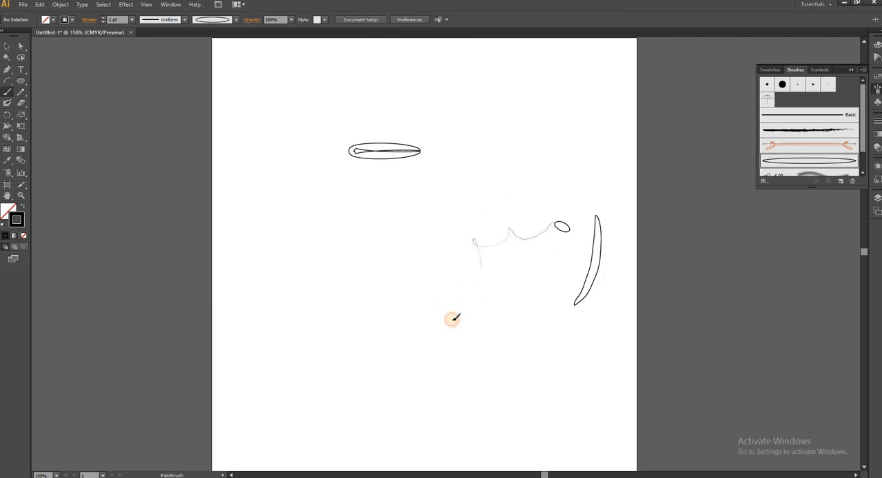
Step: Paint a calligraphic word with dots and several long curved strokes across the artboard using the ellipse art brush
{"action": "mouse_move", "coordinate": [451, 317]}
{"action": "left_mouse_down"}
{"action": "mouse_move", "coordinate": [398, 324]}
{"action": "mouse_move", "coordinate": [388, 247]}
{"action": "left_mouse_up"}
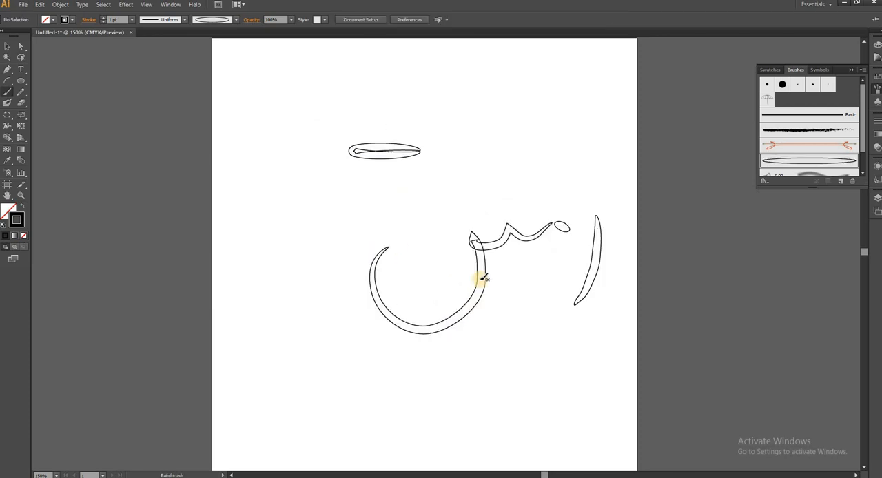
{"action": "left_click_drag", "start_coordinate": [504, 287], "coordinate": [509, 283]}
{"action": "left_click_drag", "start_coordinate": [437, 275], "coordinate": [440, 273]}
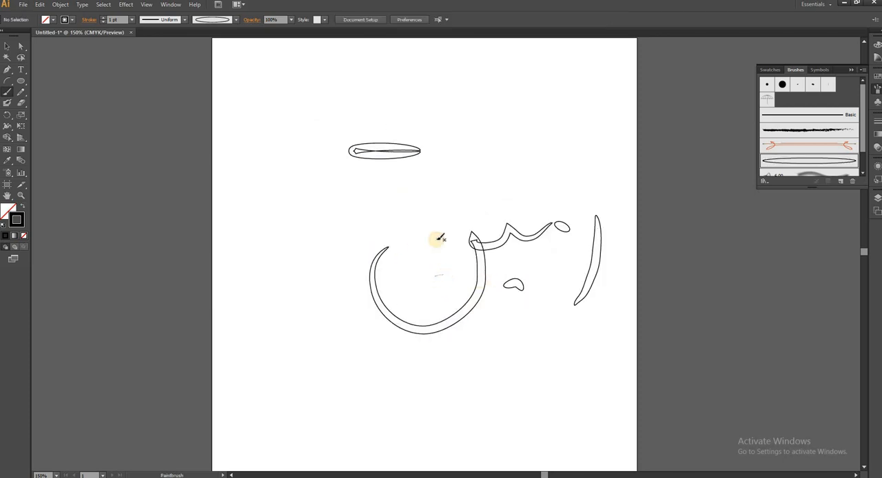
{"action": "mouse_move", "coordinate": [575, 223]}
{"action": "left_mouse_down"}
{"action": "mouse_move", "coordinate": [556, 222]}
{"action": "mouse_move", "coordinate": [561, 203]}
{"action": "mouse_move", "coordinate": [549, 223]}
{"action": "left_mouse_up"}
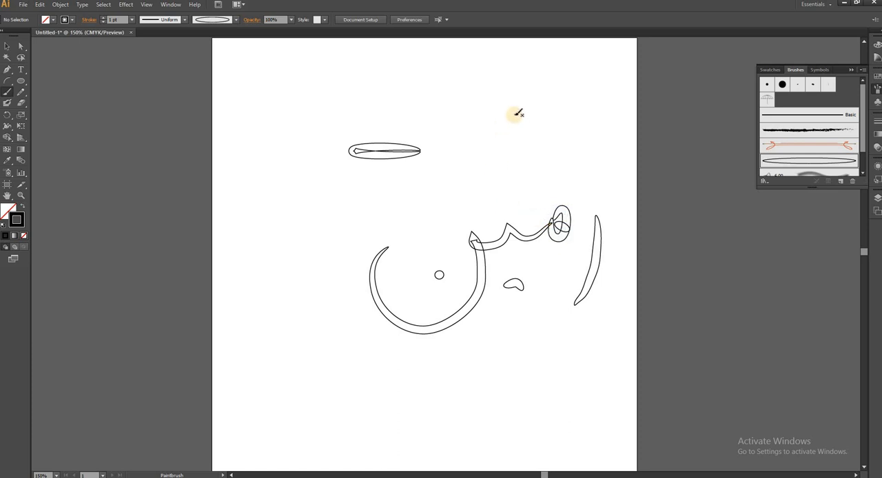
{"action": "left_click_drag", "start_coordinate": [511, 115], "coordinate": [421, 224]}
{"action": "left_click_drag", "start_coordinate": [448, 95], "coordinate": [496, 91]}
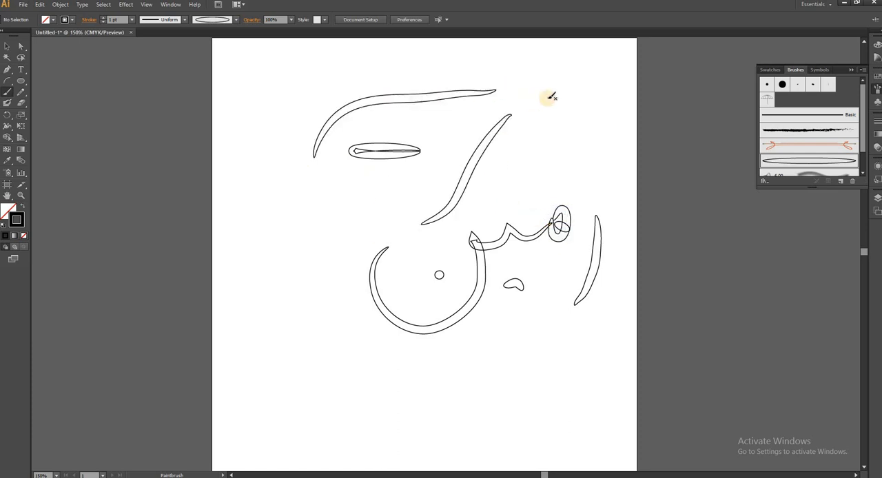
{"action": "left_click_drag", "start_coordinate": [559, 98], "coordinate": [373, 171]}
Step: Select the ellipse and all the brush strokes on the artboard and delete them
{"action": "left_click", "coordinate": [7, 47]}
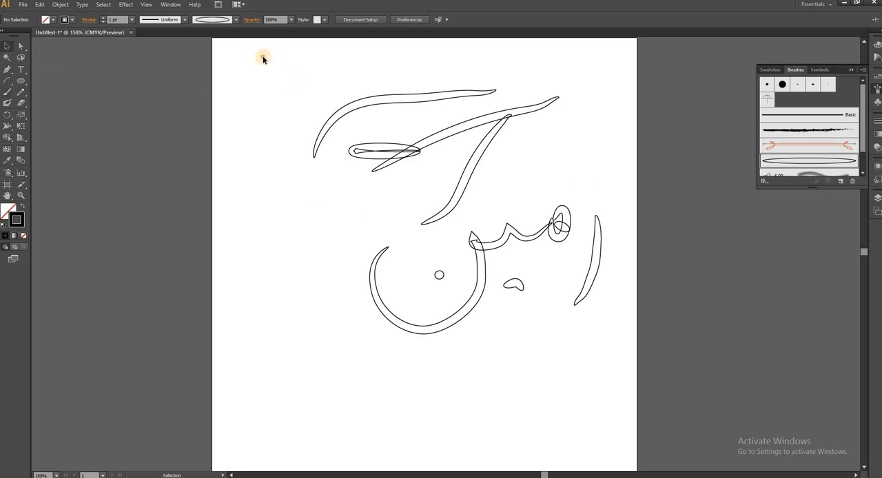
{"action": "mouse_move", "coordinate": [263, 57]}
{"action": "left_mouse_down"}
{"action": "mouse_move", "coordinate": [622, 352]}
{"action": "mouse_move", "coordinate": [628, 373]}
{"action": "left_mouse_up"}
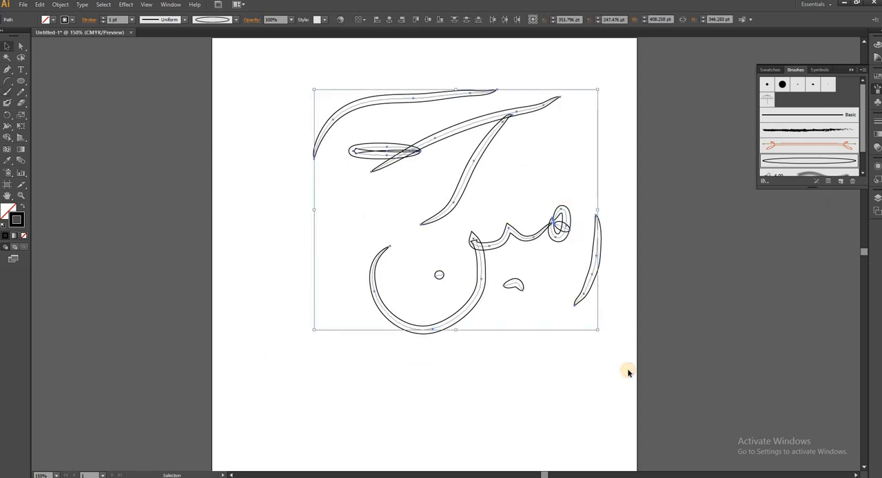
{"action": "key", "text": "Delete"}
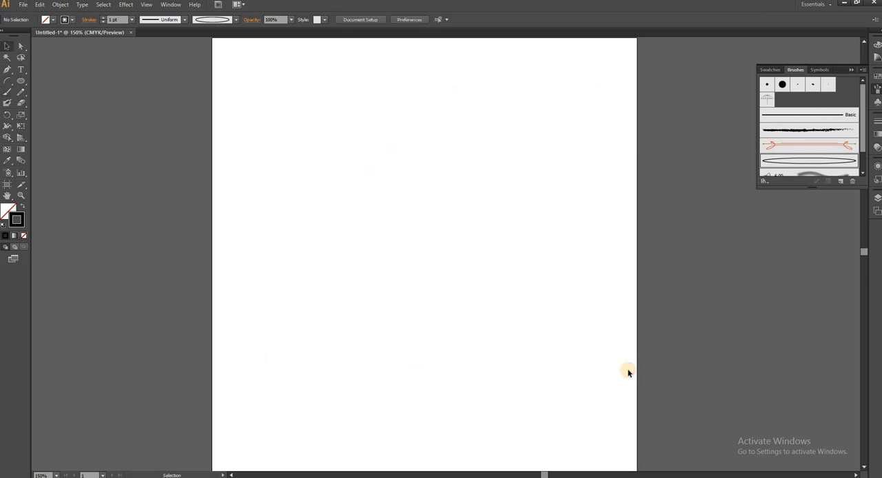
Step: Create a Round Point bristle brush with size 7.43 mm, bristle length 40%, density 18%, thickness 74% and stiffness about 75%
{"action": "left_click", "coordinate": [841, 181]}
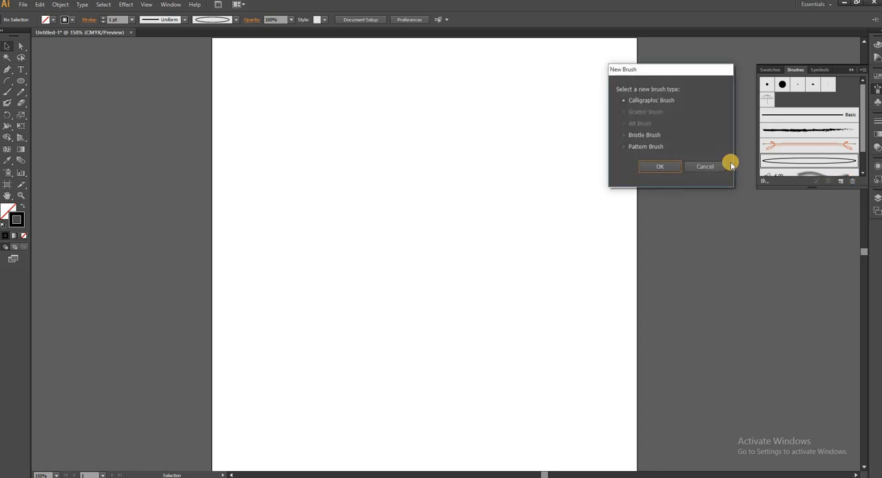
{"action": "left_click", "coordinate": [625, 140]}
{"action": "left_click", "coordinate": [661, 168]}
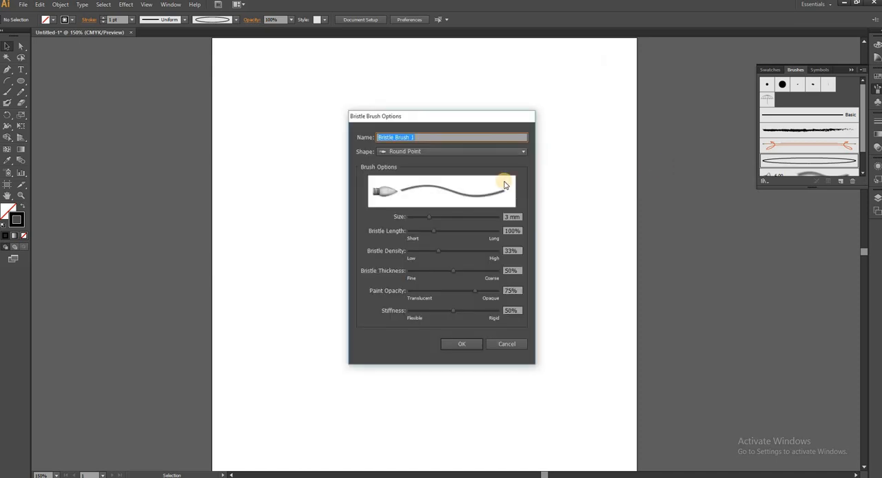
{"action": "left_click_drag", "start_coordinate": [459, 119], "coordinate": [606, 71]}
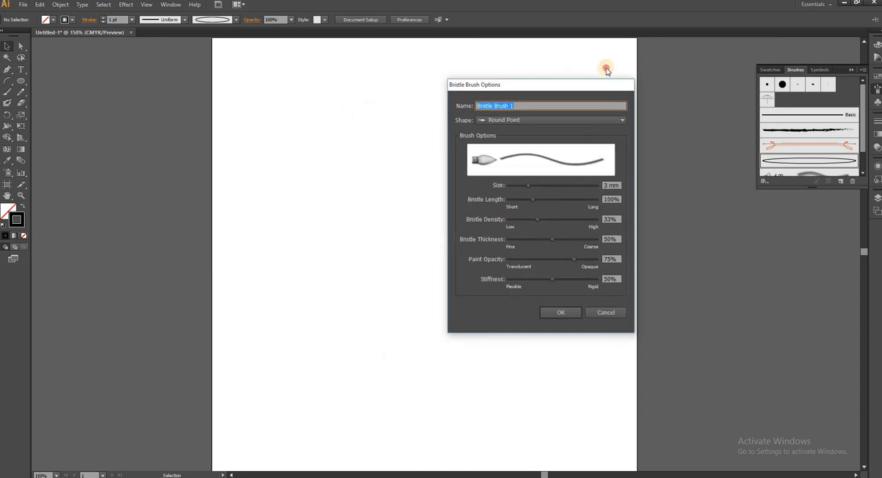
{"action": "mouse_move", "coordinate": [577, 174]}
{"action": "left_mouse_down"}
{"action": "mouse_move", "coordinate": [620, 172]}
{"action": "mouse_move", "coordinate": [562, 190]}
{"action": "left_mouse_up"}
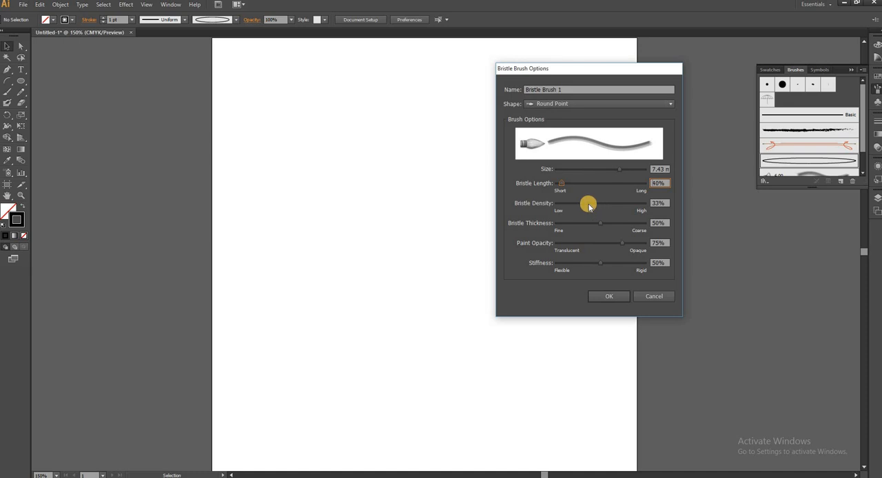
{"action": "mouse_move", "coordinate": [587, 206]}
{"action": "left_mouse_down"}
{"action": "mouse_move", "coordinate": [604, 203]}
{"action": "mouse_move", "coordinate": [572, 204]}
{"action": "mouse_move", "coordinate": [611, 226]}
{"action": "mouse_move", "coordinate": [597, 226]}
{"action": "mouse_move", "coordinate": [622, 223]}
{"action": "mouse_move", "coordinate": [586, 246]}
{"action": "mouse_move", "coordinate": [640, 242]}
{"action": "mouse_move", "coordinate": [587, 264]}
{"action": "mouse_move", "coordinate": [624, 262]}
{"action": "mouse_move", "coordinate": [621, 275]}
{"action": "left_mouse_up"}
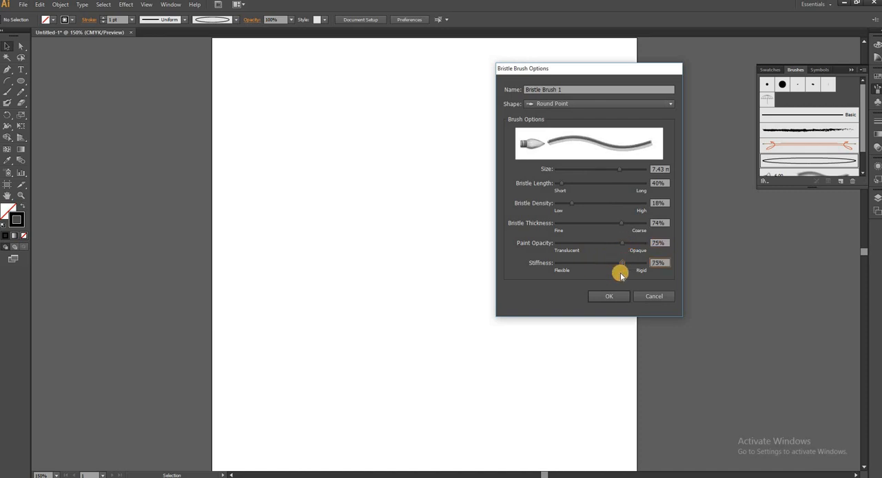
{"action": "left_click", "coordinate": [612, 297]}
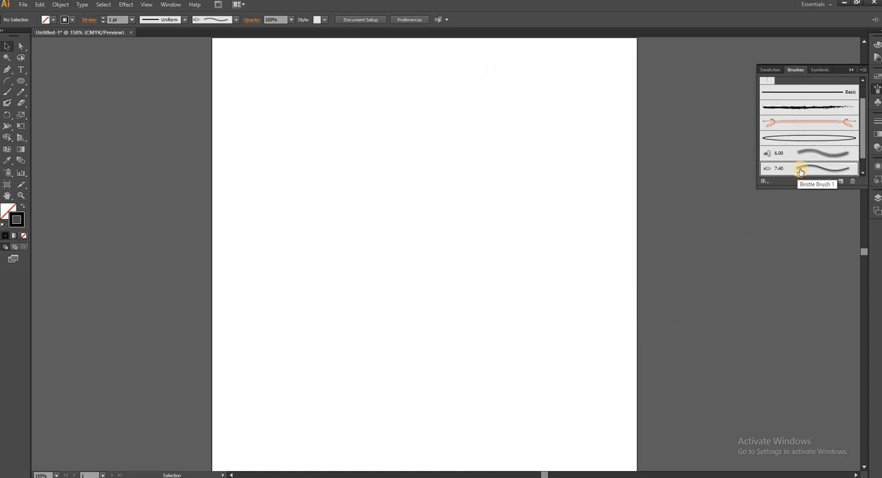
Step: Try several curved, crossing Paintbrush strokes across the artboard with the new bristle brush and undo them all
{"action": "left_click", "coordinate": [6, 92]}
{"action": "mouse_move", "coordinate": [542, 89]}
{"action": "left_mouse_down"}
{"action": "mouse_move", "coordinate": [520, 148]}
{"action": "mouse_move", "coordinate": [455, 228]}
{"action": "mouse_move", "coordinate": [435, 218]}
{"action": "left_mouse_up"}
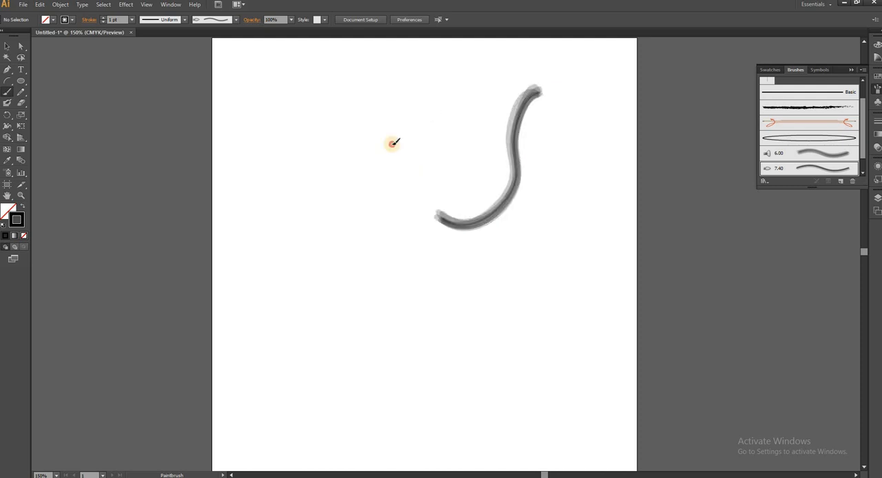
{"action": "left_click_drag", "start_coordinate": [419, 111], "coordinate": [400, 270]}
{"action": "mouse_move", "coordinate": [313, 238]}
{"action": "left_mouse_down"}
{"action": "mouse_move", "coordinate": [478, 178]}
{"action": "mouse_move", "coordinate": [586, 158]}
{"action": "left_mouse_up"}
{"action": "left_click_drag", "start_coordinate": [537, 255], "coordinate": [430, 358]}
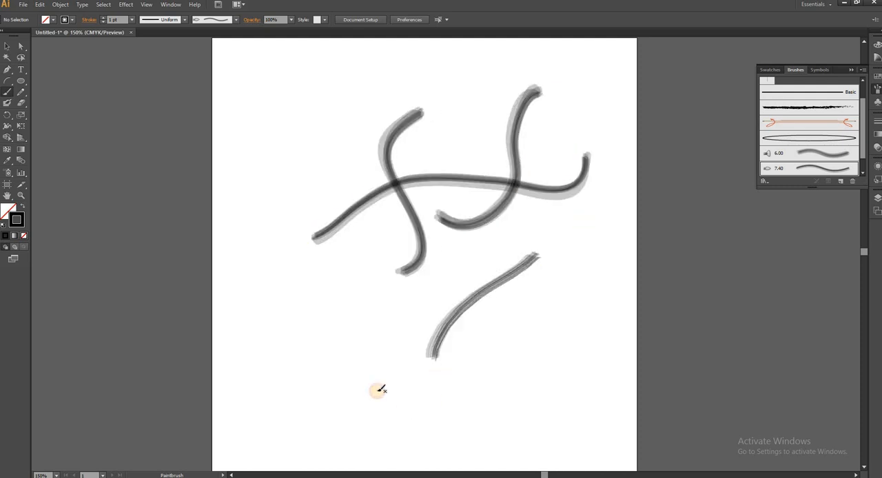
{"action": "mouse_move", "coordinate": [342, 345]}
{"action": "left_mouse_down"}
{"action": "mouse_move", "coordinate": [405, 250]}
{"action": "mouse_move", "coordinate": [466, 124]}
{"action": "left_mouse_up"}
{"action": "left_click_drag", "start_coordinate": [319, 118], "coordinate": [308, 324]}
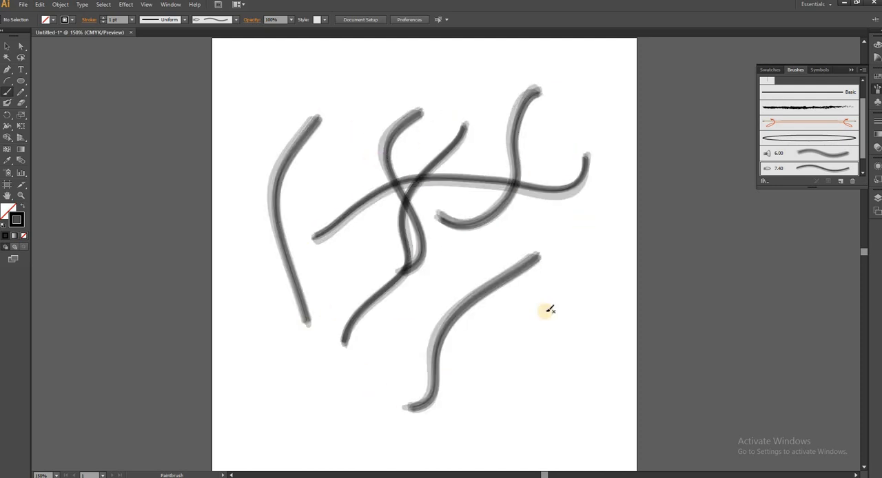
{"action": "key", "text": "ctrl+z"}
{"action": "key", "text": "ctrl+z"}
{"action": "key", "text": "ctrl+z"}
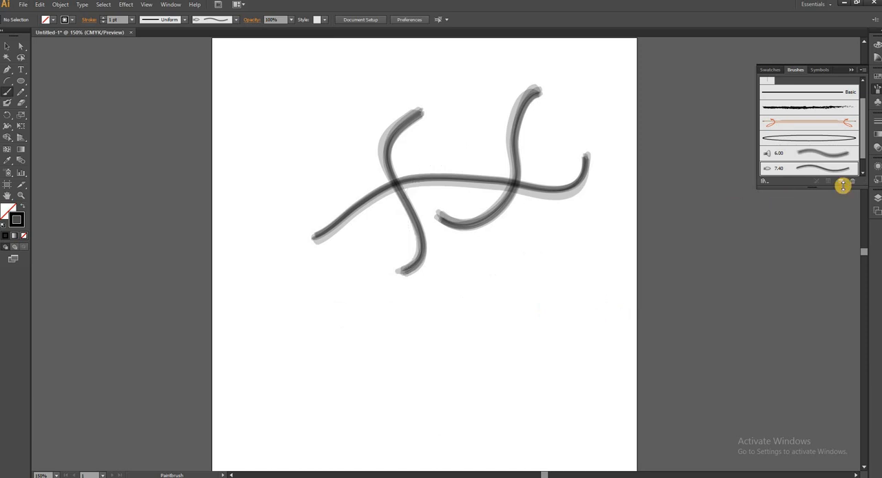
{"action": "key", "text": "ctrl+z"}
{"action": "key", "text": "ctrl+z"}
{"action": "key", "text": "ctrl+z"}
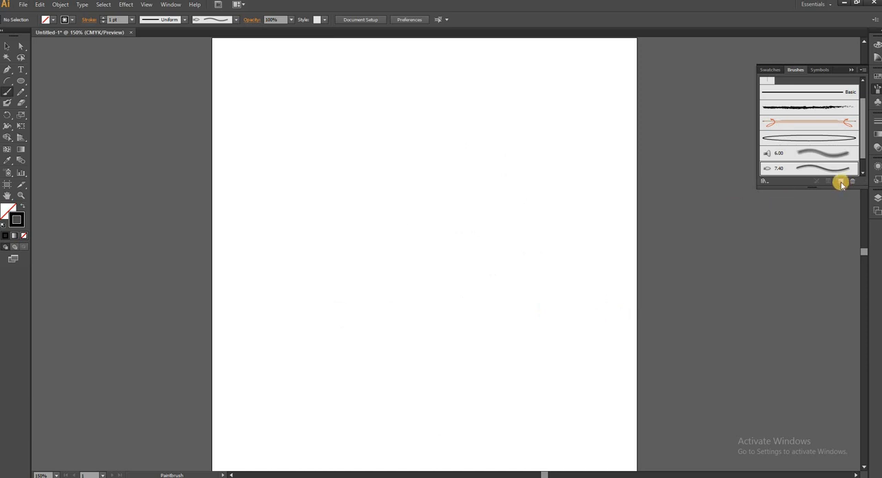
{"action": "left_click", "coordinate": [841, 182]}
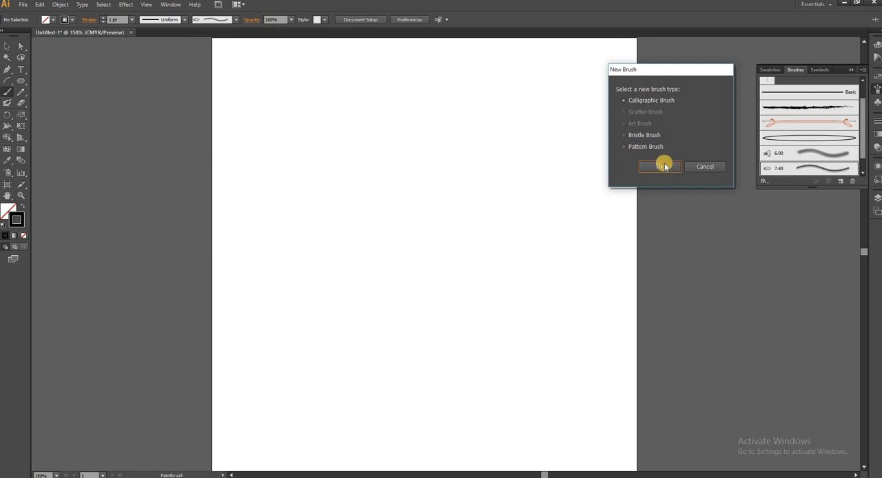
{"action": "left_click", "coordinate": [661, 169]}
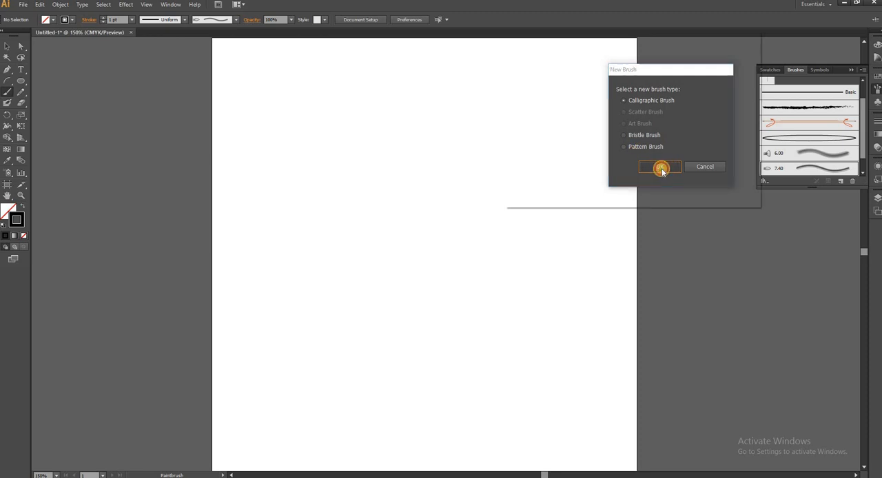
{"action": "left_click", "coordinate": [720, 187]}
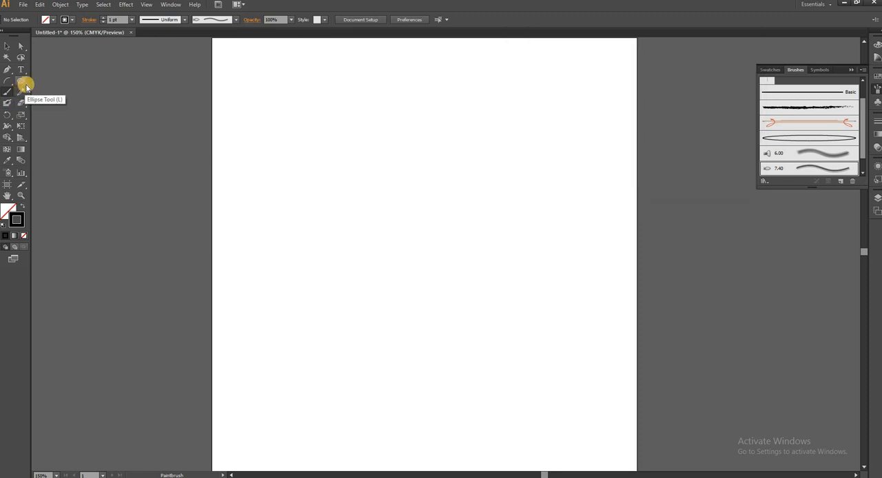
Step: Draw a rectangle about 77 by 57 pt in the artboard's upper-left area and an ellipse about 68 by 49 pt inside it
{"action": "left_click", "coordinate": [24, 84]}
{"action": "left_click_drag", "start_coordinate": [27, 86], "coordinate": [39, 81]}
{"action": "left_click_drag", "start_coordinate": [280, 87], "coordinate": [334, 126]}
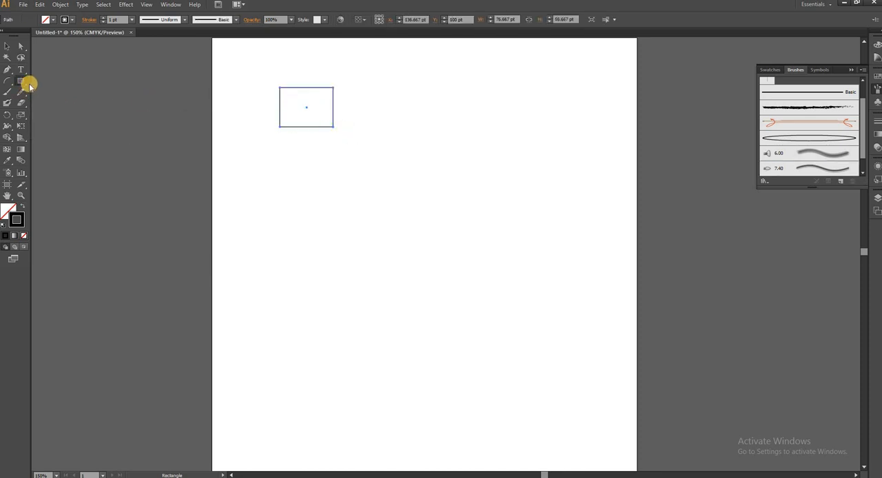
{"action": "left_click_drag", "start_coordinate": [24, 85], "coordinate": [55, 102]}
{"action": "mouse_move", "coordinate": [283, 90]}
{"action": "left_mouse_down"}
{"action": "mouse_move", "coordinate": [330, 109]}
{"action": "mouse_move", "coordinate": [321, 122]}
{"action": "mouse_move", "coordinate": [330, 125]}
{"action": "left_mouse_up"}
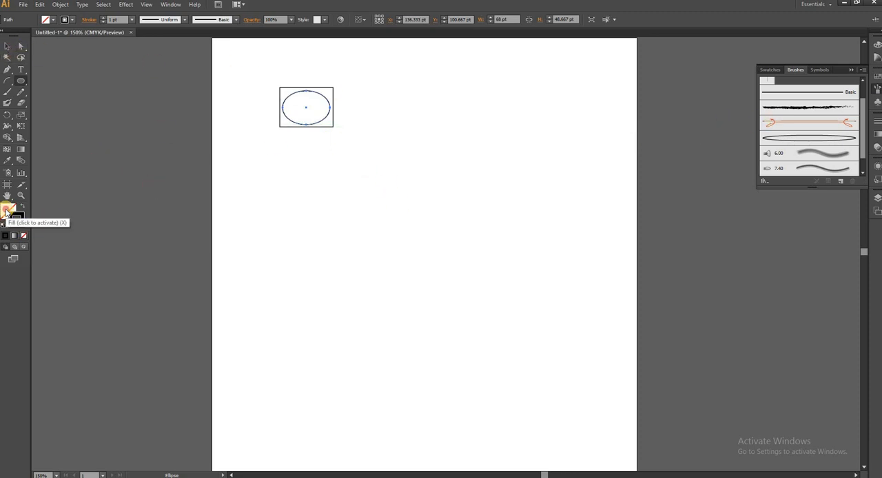
Step: Fill the ellipse with pale yellow and group it with the surrounding rectangle
{"action": "left_click", "coordinate": [8, 211]}
{"action": "left_click", "coordinate": [783, 58]}
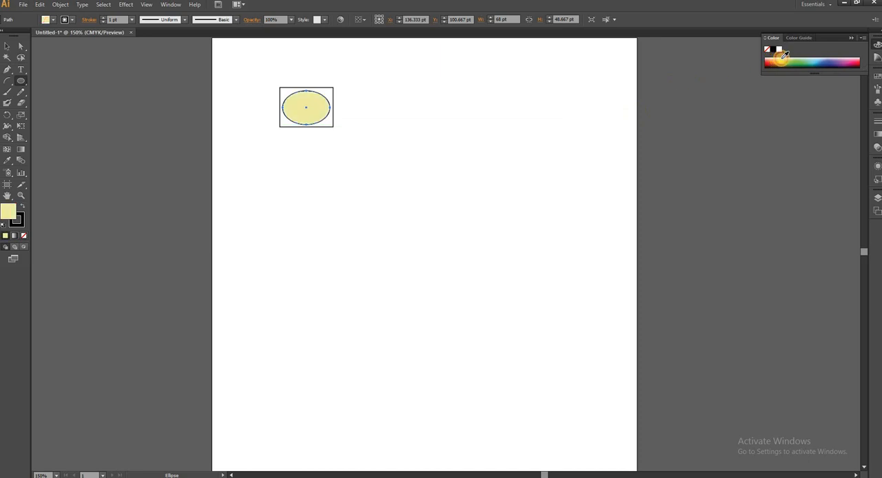
{"action": "left_click", "coordinate": [6, 46]}
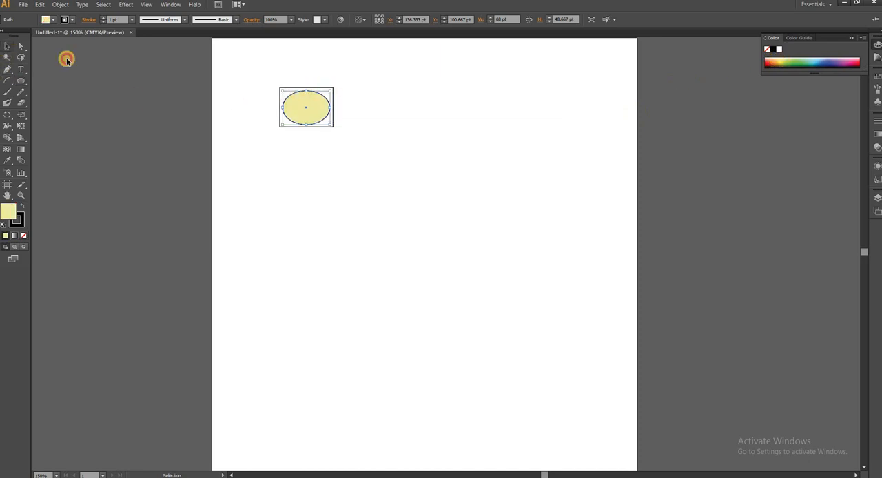
{"action": "left_click_drag", "start_coordinate": [256, 67], "coordinate": [375, 148]}
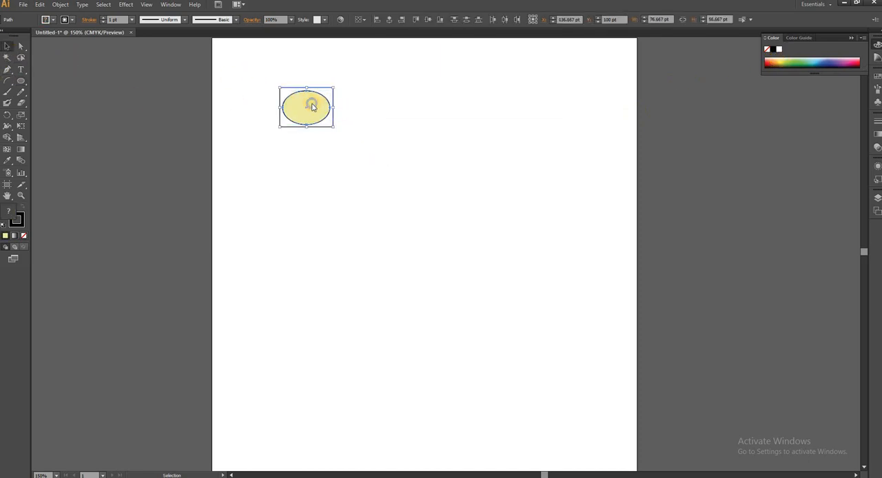
{"action": "right_click", "coordinate": [311, 106]}
{"action": "left_click", "coordinate": [352, 144]}
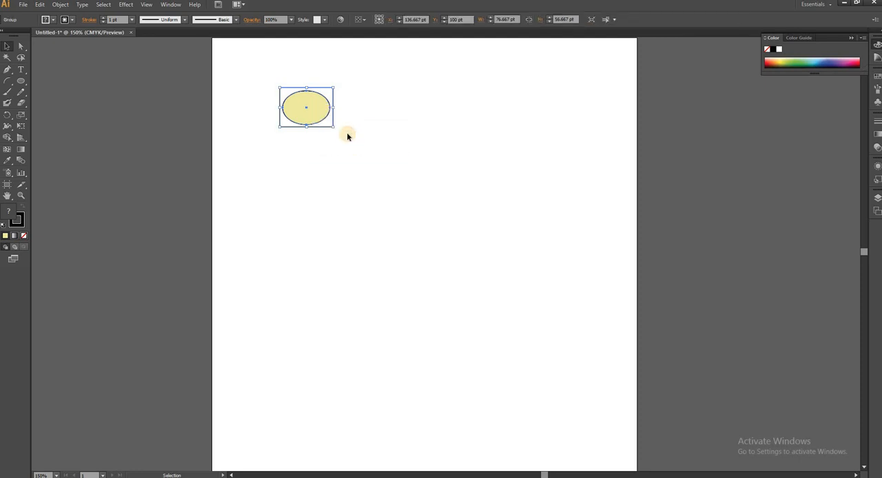
Step: Create a pattern brush from the grouped rectangle and ellipse, keeping the default Fixed scale, 0% spacing and Stretch to fit options
{"action": "left_click", "coordinate": [877, 91]}
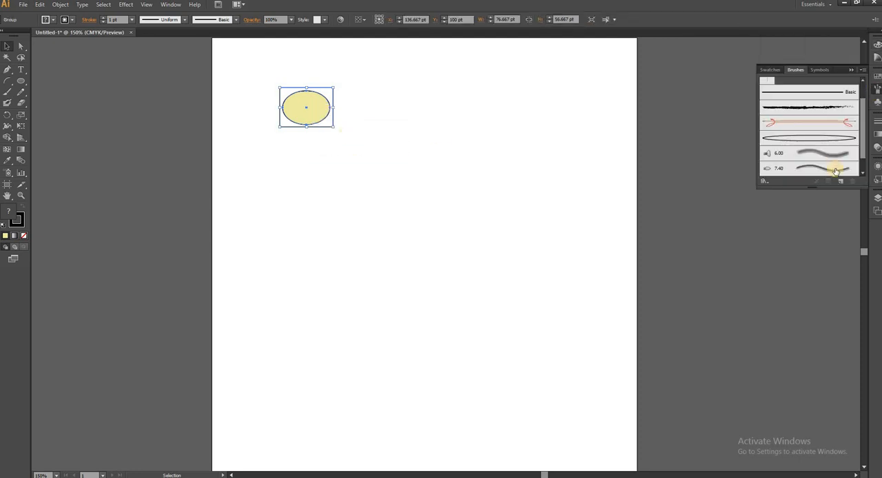
{"action": "left_click", "coordinate": [841, 181]}
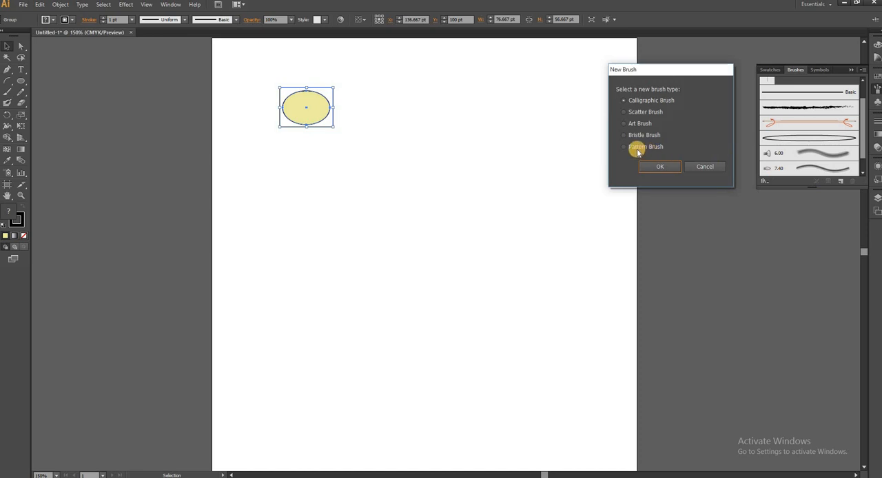
{"action": "left_click", "coordinate": [637, 147]}
{"action": "left_click", "coordinate": [655, 170]}
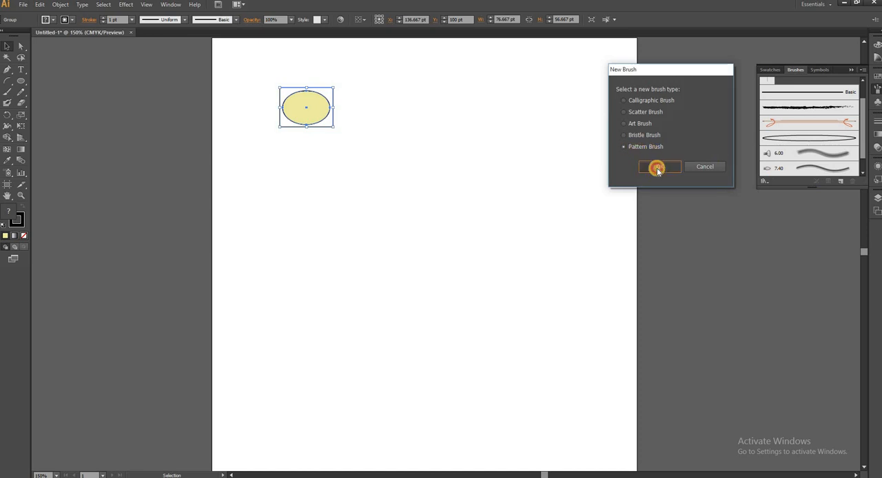
{"action": "mouse_move", "coordinate": [417, 113]}
{"action": "left_mouse_down"}
{"action": "mouse_move", "coordinate": [738, 73]}
{"action": "mouse_move", "coordinate": [665, 56]}
{"action": "left_mouse_up"}
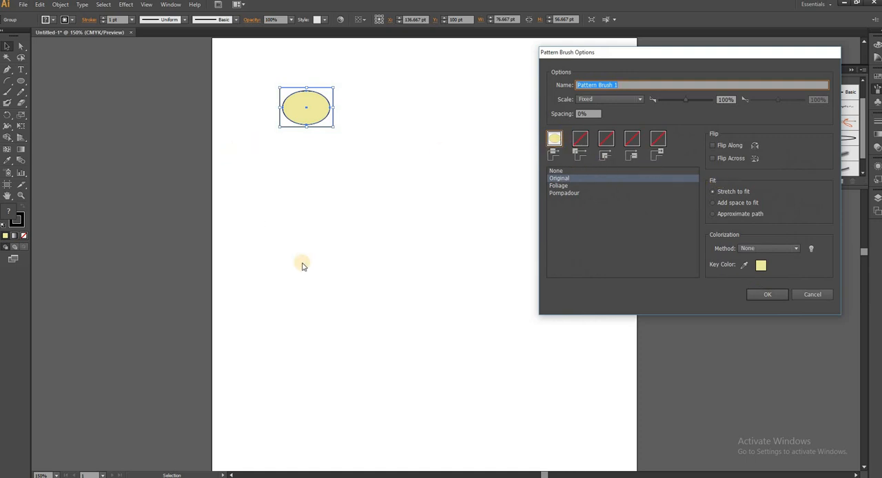
{"action": "left_click", "coordinate": [767, 295]}
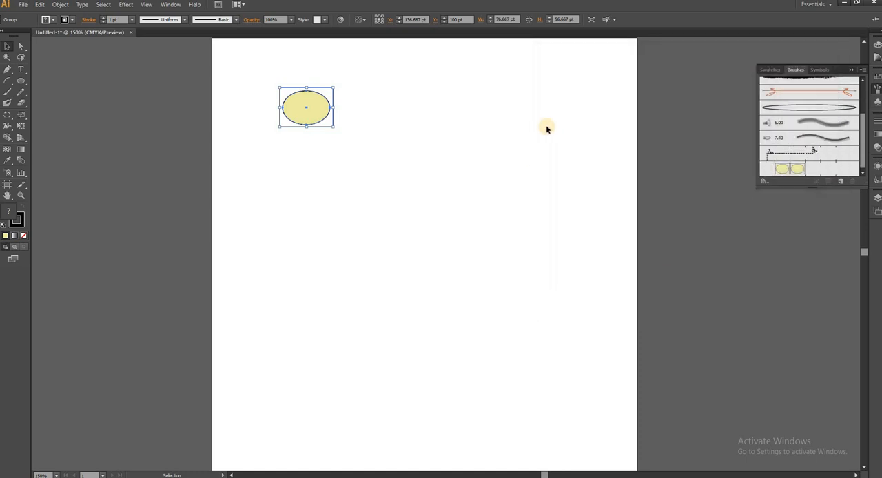
Step: Apply the yellow ellipse pattern brush to the group and paint several curved and straight strokes across the artboard with it
{"action": "left_click", "coordinate": [794, 174]}
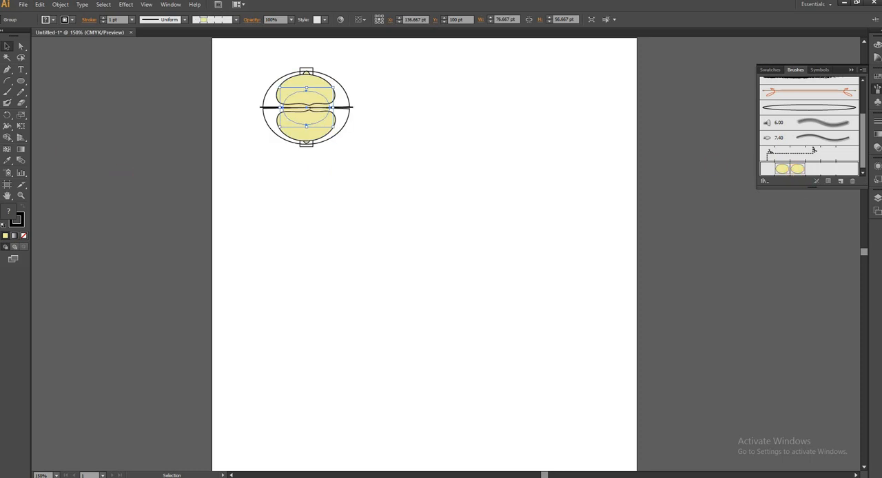
{"action": "left_click", "coordinate": [7, 92]}
{"action": "mouse_move", "coordinate": [569, 146]}
{"action": "left_mouse_down"}
{"action": "mouse_move", "coordinate": [585, 222]}
{"action": "mouse_move", "coordinate": [519, 285]}
{"action": "left_mouse_up"}
{"action": "mouse_move", "coordinate": [515, 255]}
{"action": "left_mouse_down"}
{"action": "mouse_move", "coordinate": [303, 311]}
{"action": "mouse_move", "coordinate": [263, 294]}
{"action": "mouse_move", "coordinate": [252, 208]}
{"action": "left_mouse_up"}
{"action": "mouse_move", "coordinate": [284, 378]}
{"action": "left_mouse_down"}
{"action": "mouse_move", "coordinate": [283, 392]}
{"action": "mouse_move", "coordinate": [492, 419]}
{"action": "mouse_move", "coordinate": [536, 408]}
{"action": "left_mouse_up"}
{"action": "left_click_drag", "start_coordinate": [557, 349], "coordinate": [426, 364]}
{"action": "left_click_drag", "start_coordinate": [428, 212], "coordinate": [514, 132]}
{"action": "left_click_drag", "start_coordinate": [359, 249], "coordinate": [407, 284]}
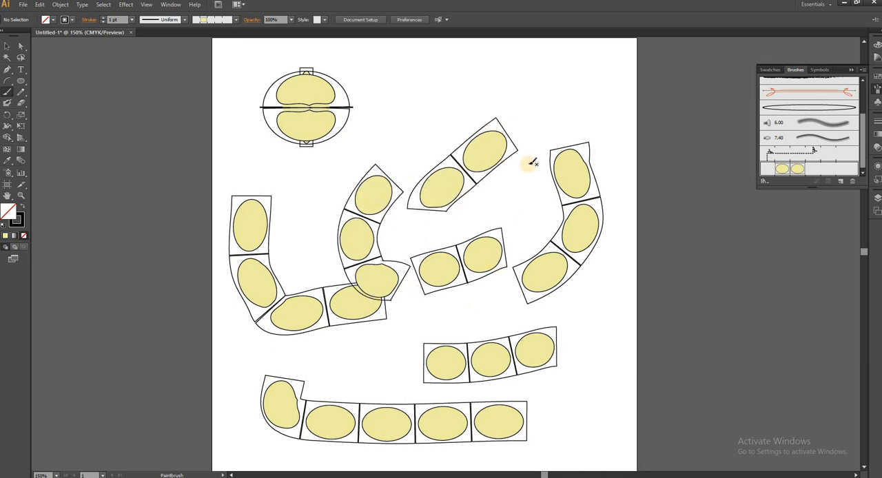
{"action": "mouse_move", "coordinate": [529, 164]}
{"action": "left_mouse_down"}
{"action": "mouse_move", "coordinate": [473, 309]}
{"action": "mouse_move", "coordinate": [386, 353]}
{"action": "left_mouse_up"}
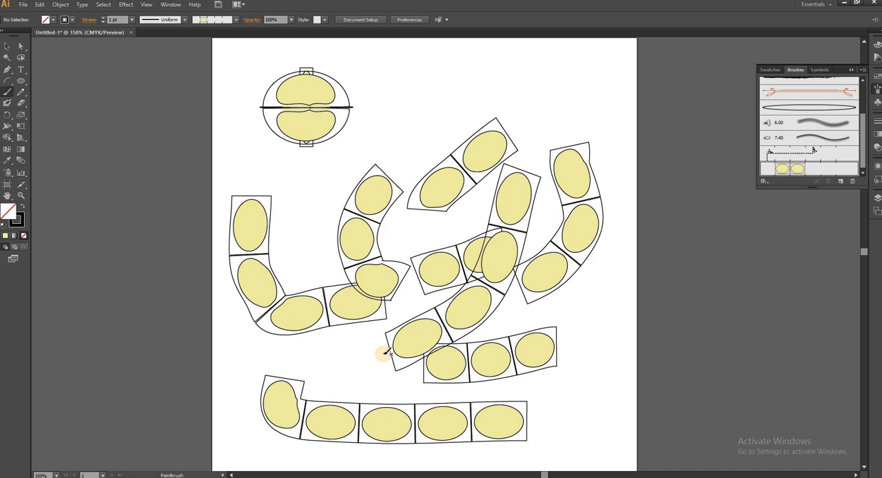
{"action": "mouse_move", "coordinate": [378, 77]}
{"action": "left_mouse_down"}
{"action": "mouse_move", "coordinate": [537, 74]}
{"action": "mouse_move", "coordinate": [571, 201]}
{"action": "left_mouse_up"}
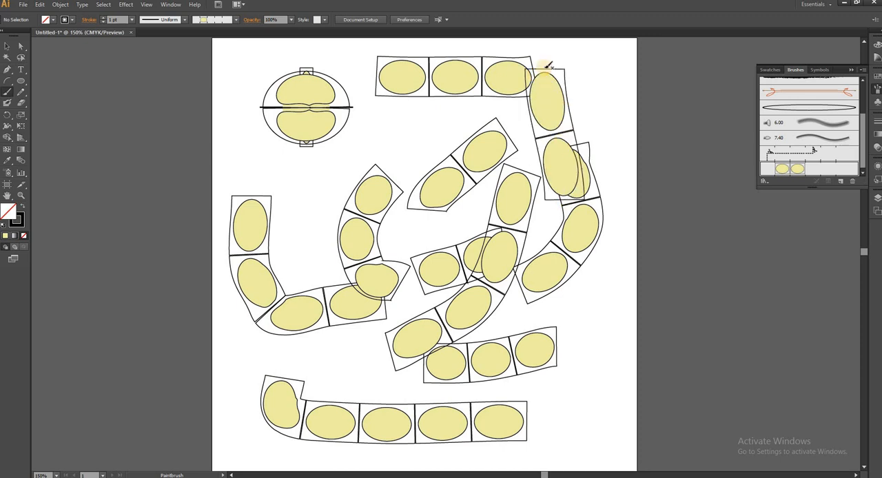